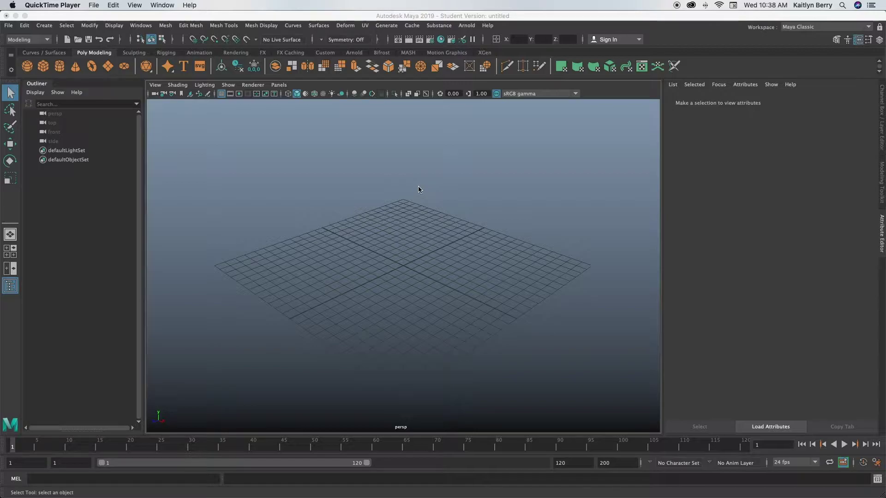
left_click(87, 14)
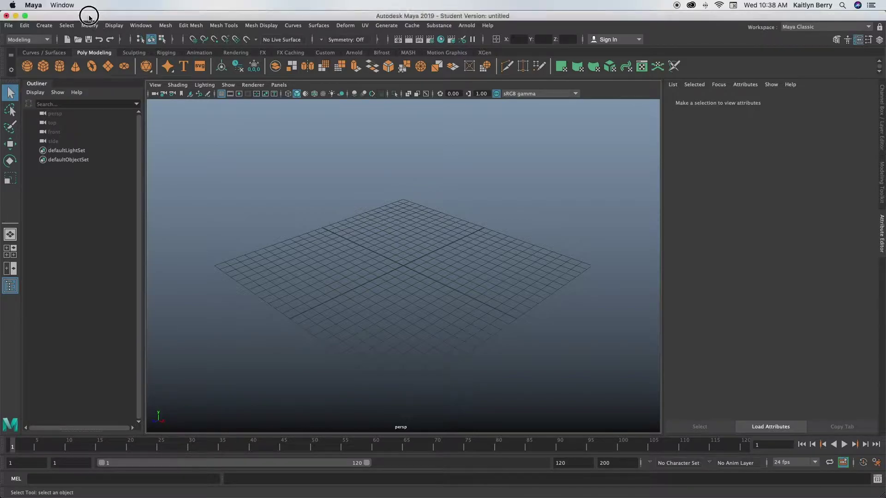
left_click(10, 27)
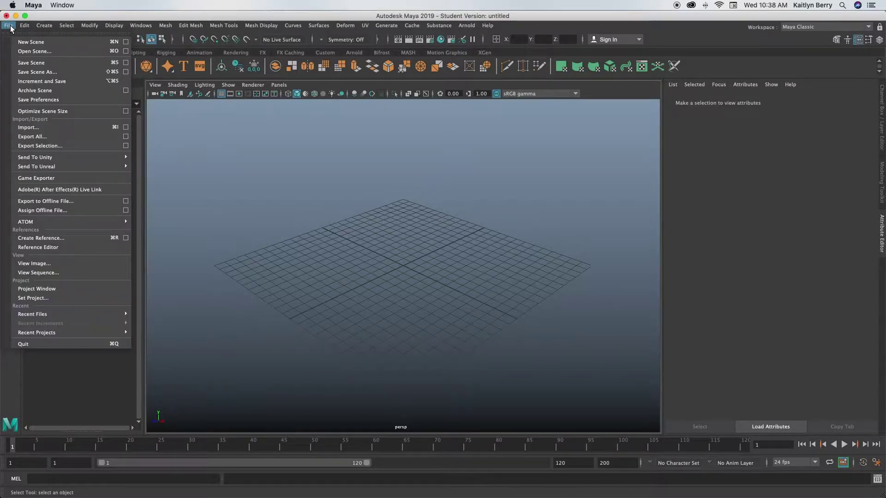
left_click(11, 28)
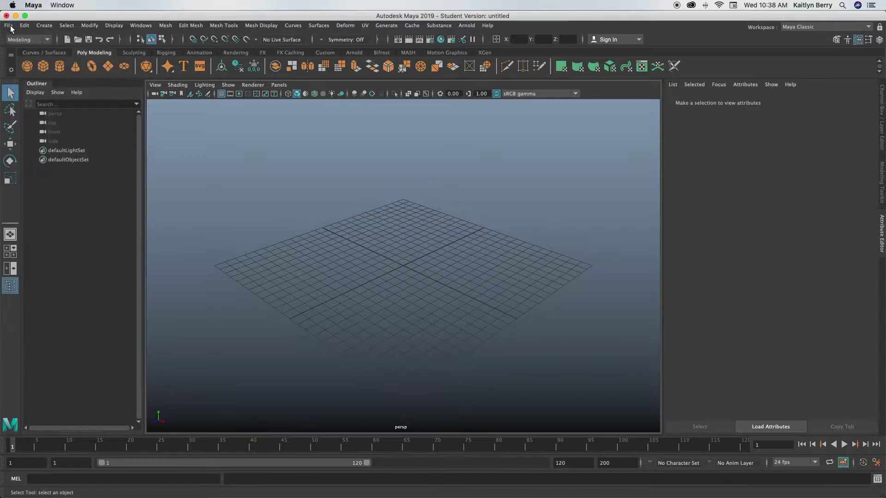
Step: Create a polygon cylinder at the origin and switch the viewport to the front view
left_click(54, 67)
left_click(360, 198)
key("space")
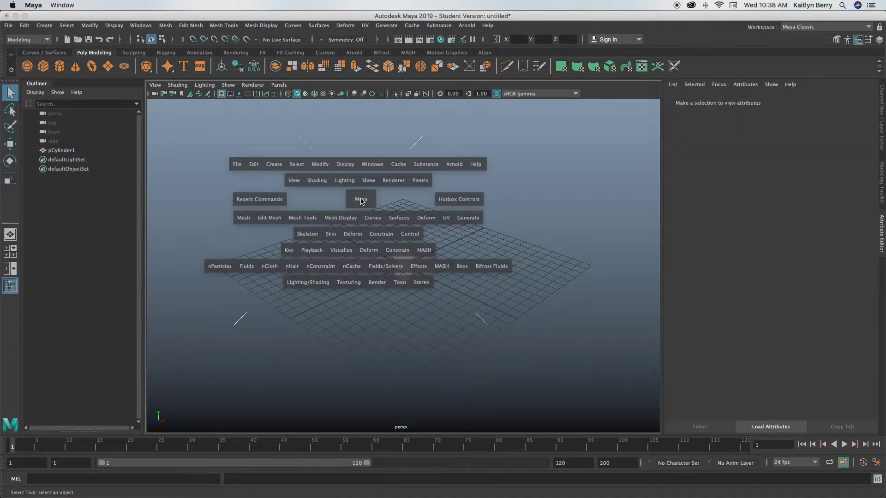
key("space")
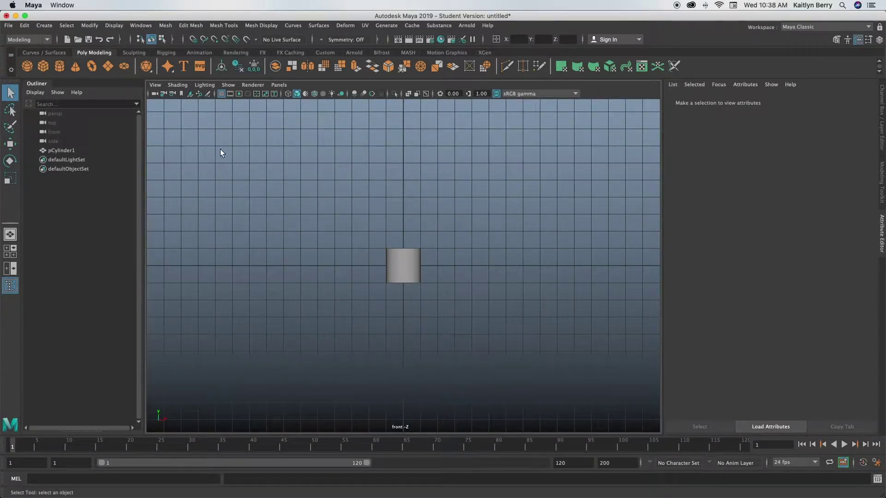
Step: Import cane.png from the Desktop/Art/Tutorials/Maya/Refs folder as an image plane in the front view
left_click(154, 87)
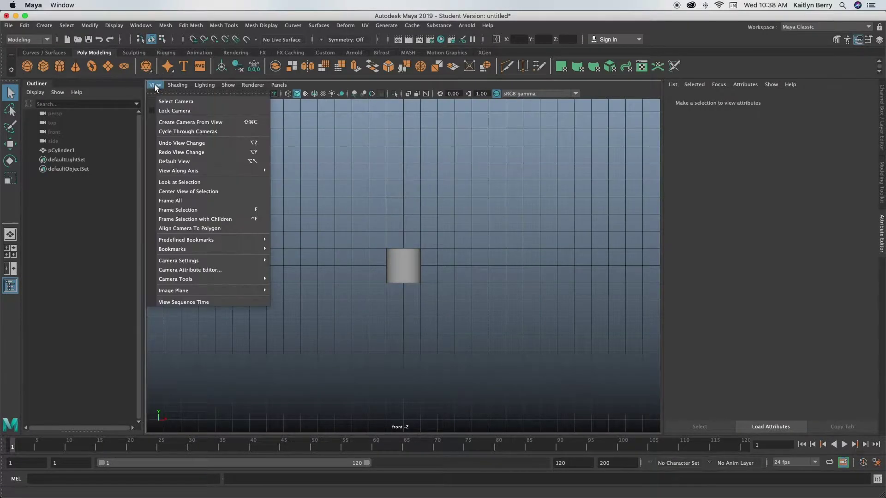
mouse_move(265, 292)
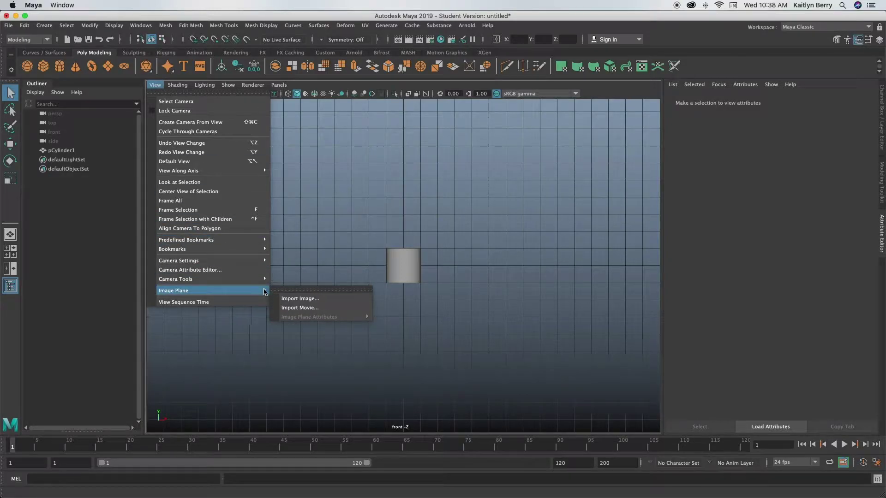
left_click(294, 299)
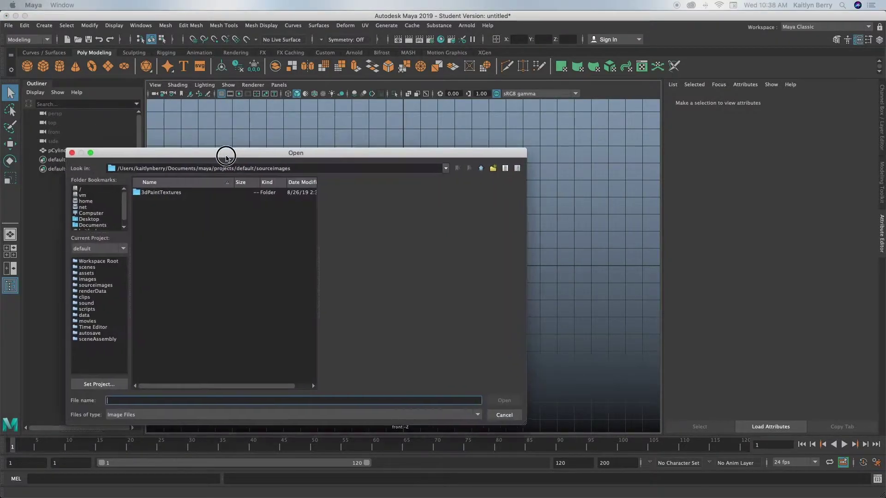
left_click(81, 174)
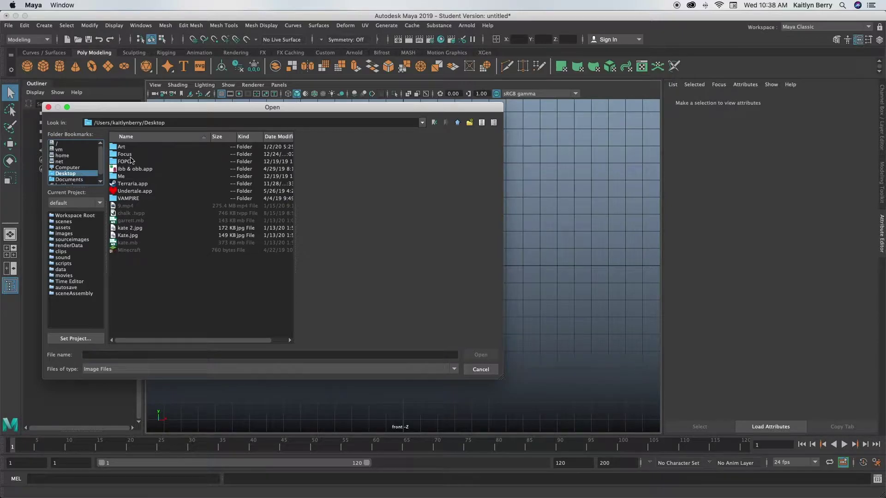
double_click(122, 147)
double_click(126, 161)
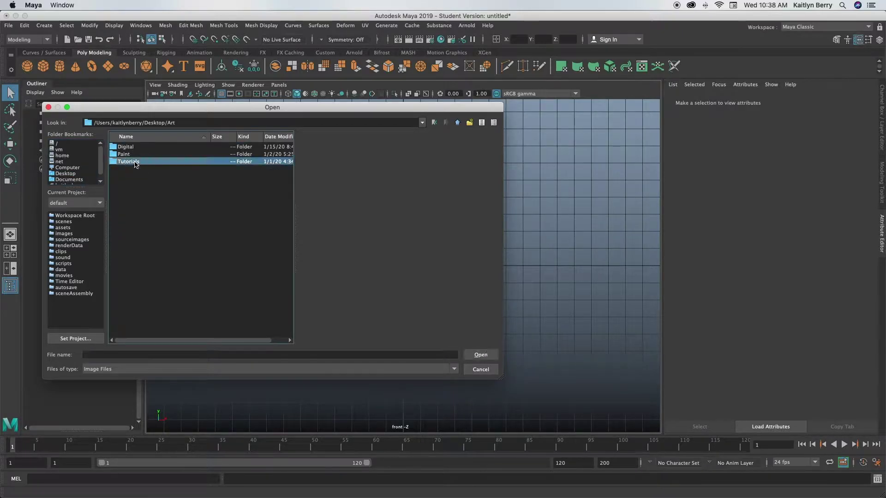
double_click(130, 155)
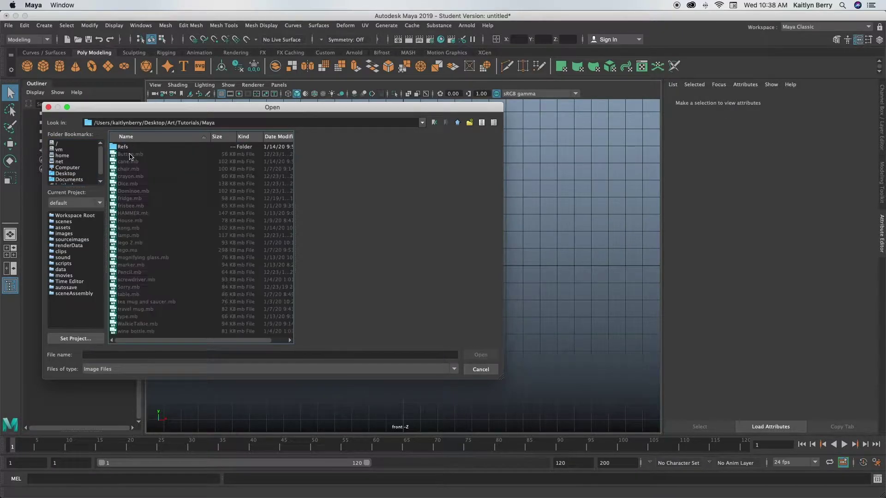
double_click(131, 148)
left_click(133, 148)
double_click(131, 147)
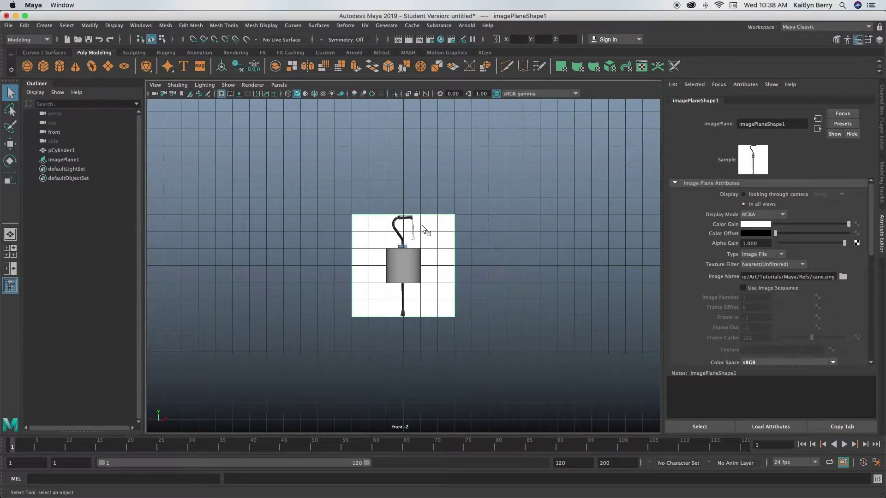
Step: Scale the cane reference image up uniformly until its shaft is roughly as wide as the cylinder
key("r")
right_click_drag(496, 235, 330, 243, "alt")
middle_click_drag(539, 211, 508, 299, "alt")
right_click_drag(508, 300, 422, 314, "alt")
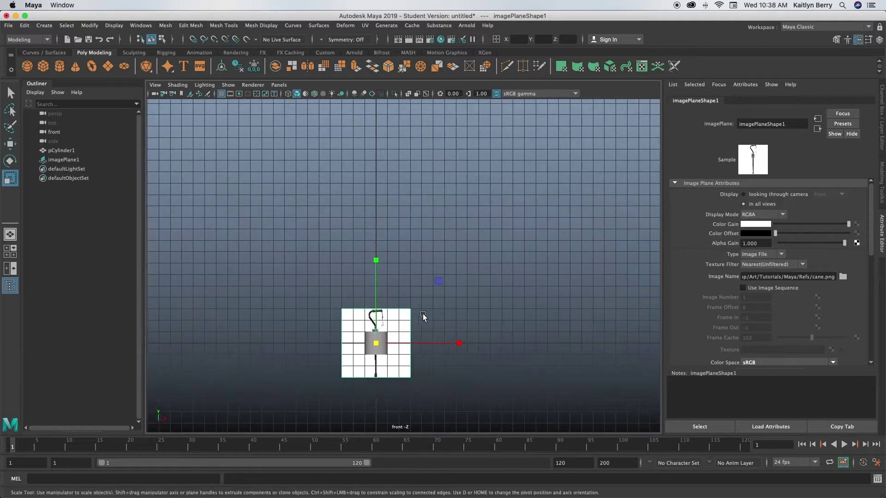
left_click_drag(378, 344, 702, 249)
right_click_drag(416, 302, 284, 322, "alt")
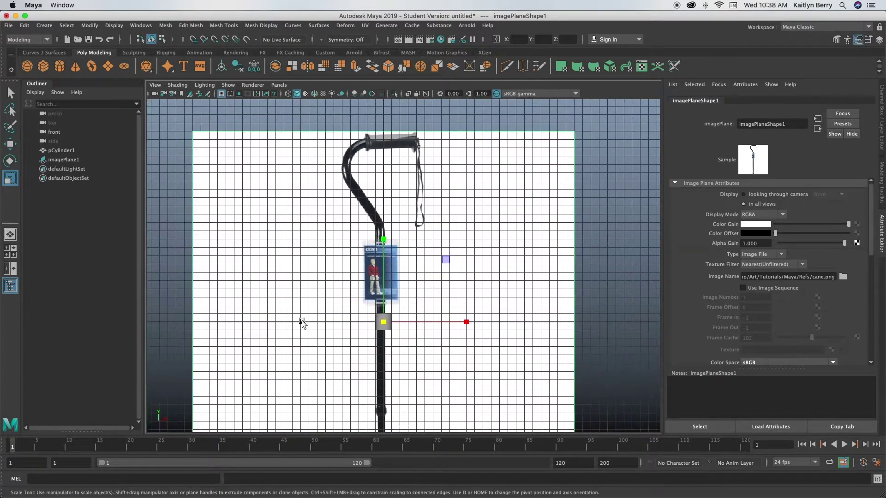
right_click_drag(582, 291, 441, 307, "alt")
left_click_drag(441, 308, 481, 282)
Step: Fine-tune the reference image's scale, center its shaft on the cylinder and raise it to about Y 39.7 so the cane tip meets the cylinder
key("w")
left_click_drag(411, 294, 461, 297)
key("e")
key("r")
left_click_drag(396, 296, 417, 291)
middle_click(389, 309)
key("w")
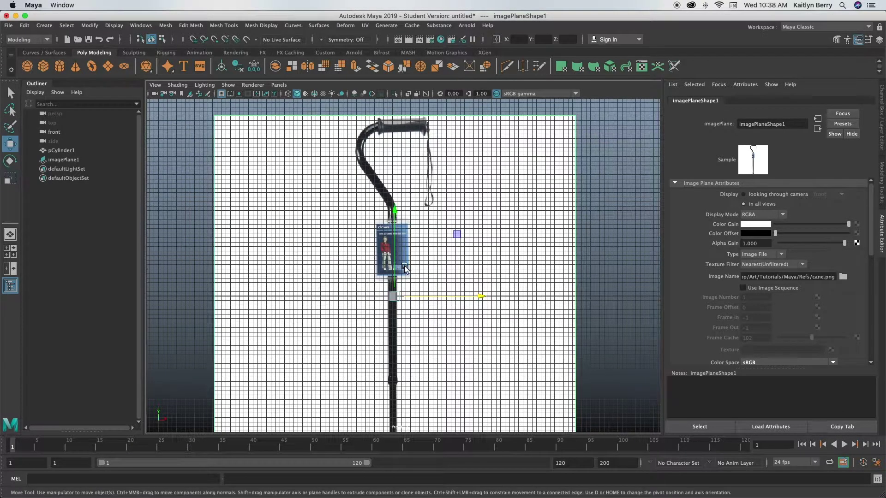
left_click_drag(395, 296, 392, 75)
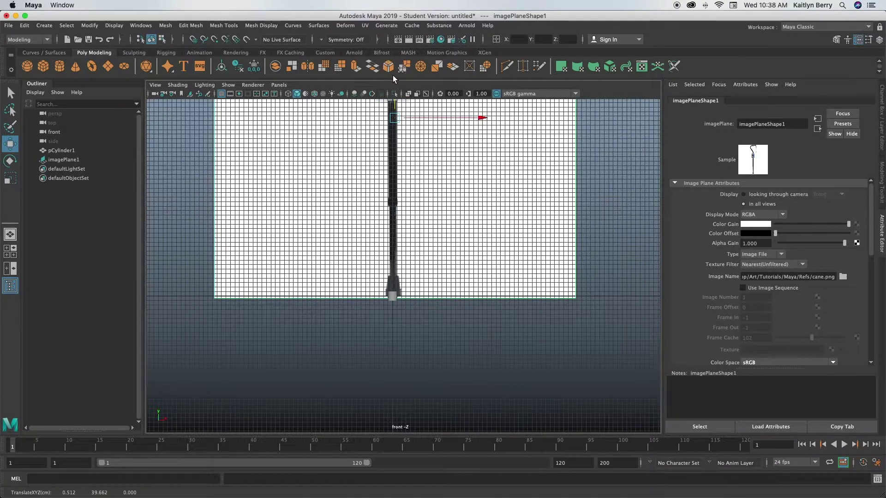
right_click_drag(350, 312, 392, 295, "alt")
middle_click_drag(392, 295, 387, 320, "alt")
Step: Set the cylinder's Y position to 1 so its base rests on the grid
left_click(386, 319)
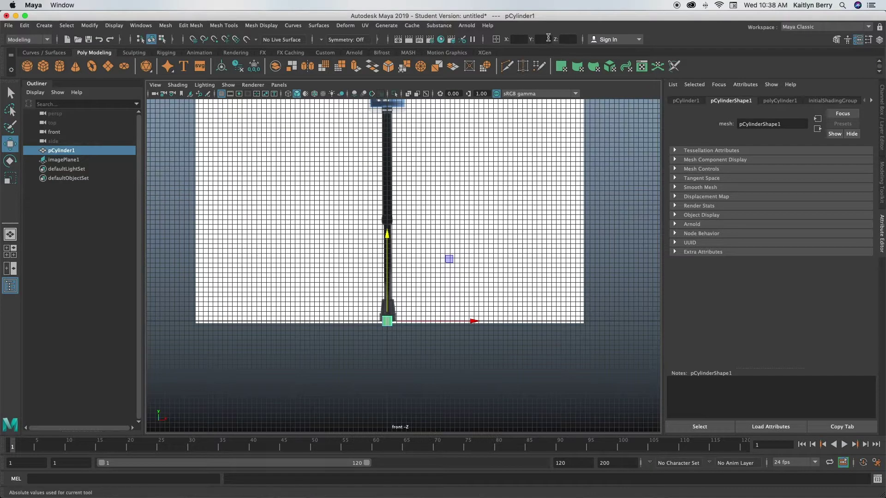
left_click(544, 36)
type("1")
key("Return")
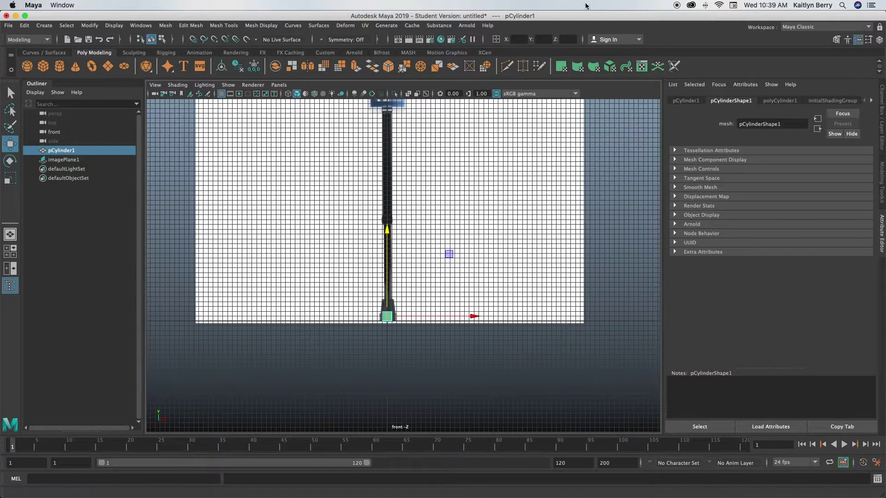
left_click_drag(435, 174, 421, 175, "alt")
left_click(531, 183)
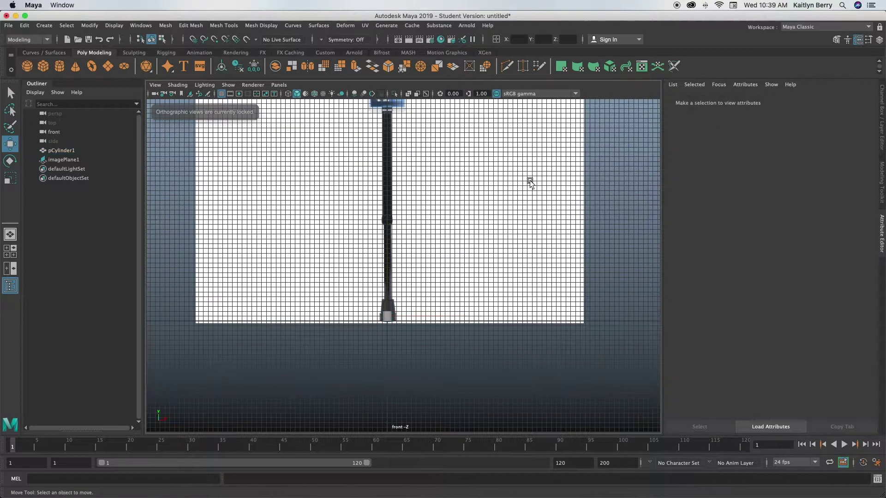
Step: Stretch the cylinder into a long shaft by raising its top vertices well above the cane handle in the reference
left_click(387, 312)
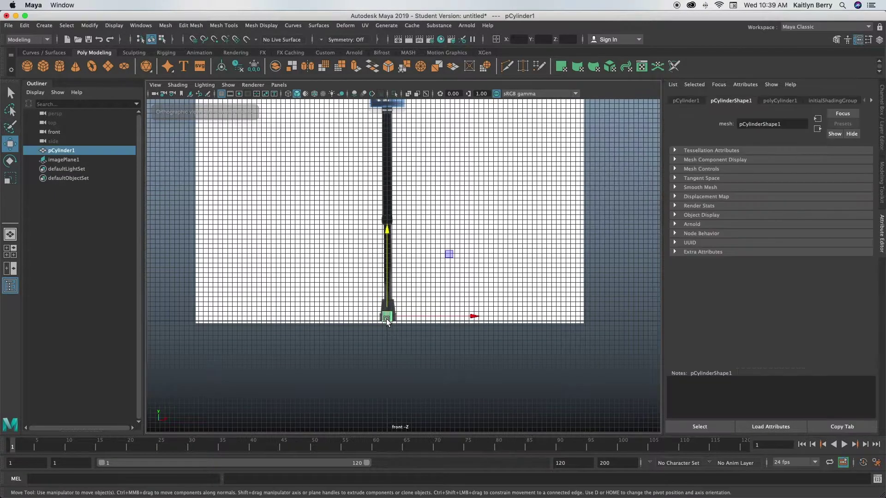
right_click(390, 318)
right_click_drag(389, 316, 354, 234)
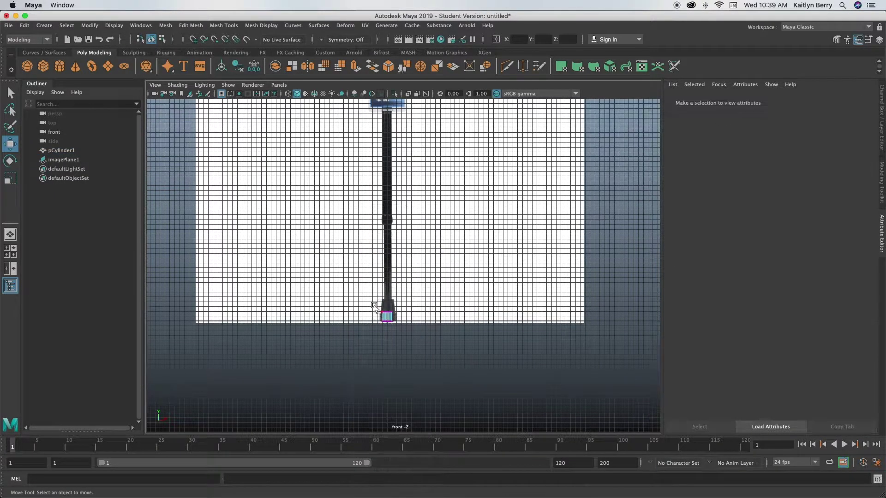
left_click_drag(372, 302, 437, 312)
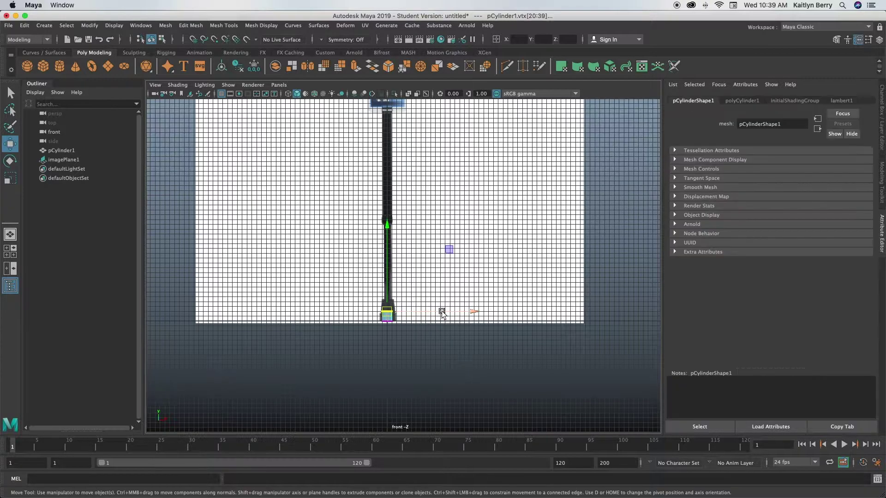
middle_click_drag(450, 298, 429, 400, "alt")
right_click_drag(422, 364, 278, 354, "alt")
right_click_drag(454, 328, 403, 327, "alt")
middle_click_drag(430, 296, 428, 313, "alt")
left_click_drag(377, 306, 385, 49)
middle_click_drag(437, 180, 439, 270, "alt")
left_click_drag(379, 148, 382, 87)
scroll(380, 328, "down", 2)
middle_click_drag(380, 325, 365, 290, "alt")
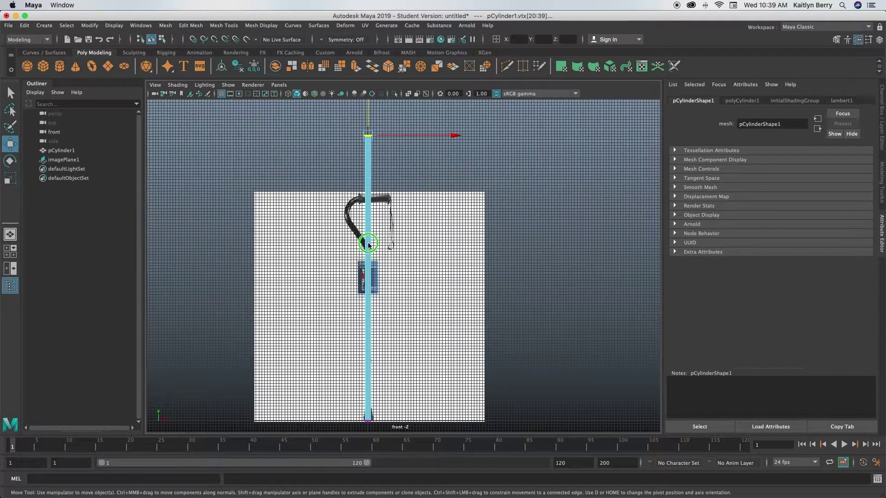
Step: Insert 15 evenly spaced edge loops along the full length of the cylinder with the Multi-Cut tool
right_click_drag(368, 245, 319, 248, "shift")
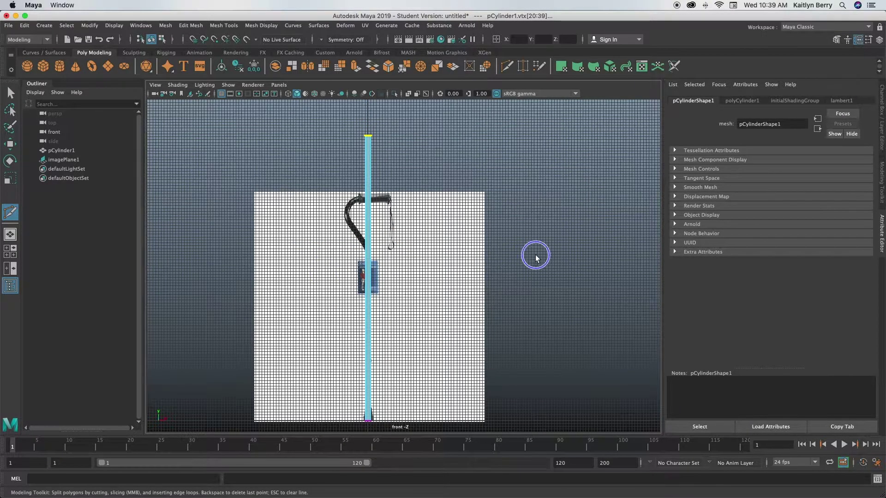
right_click_drag(369, 269, 653, 238, "alt")
middle_click_drag(314, 271, 511, 284, "alt")
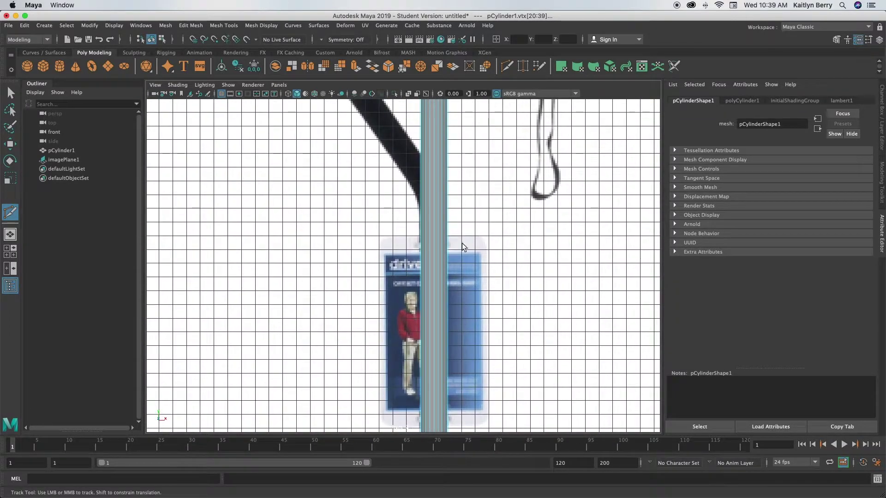
middle_click(437, 244, "ctrl")
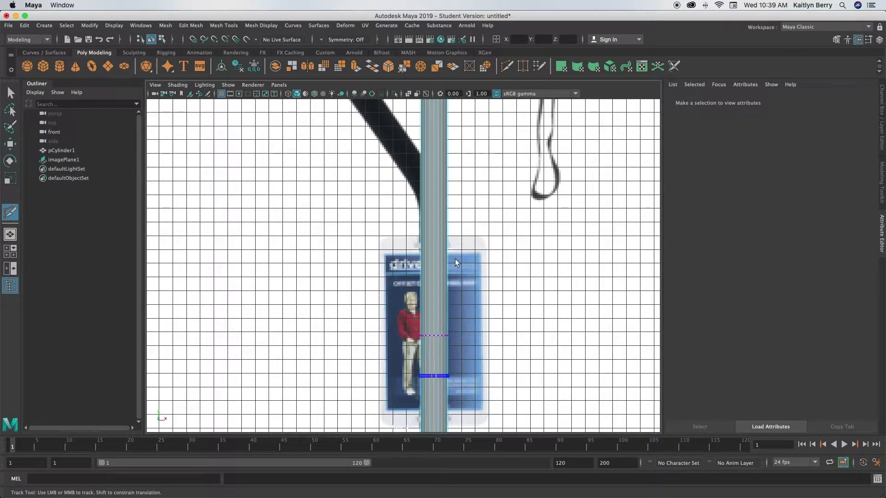
scroll(430, 306, "down", 8)
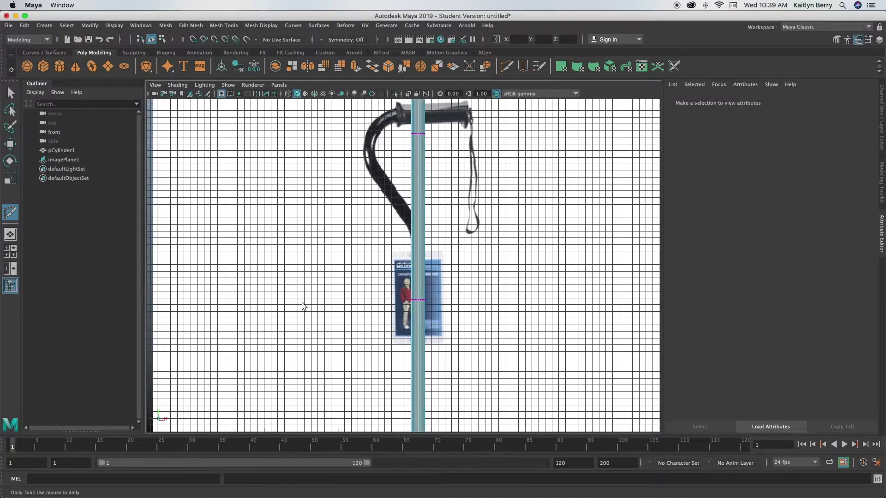
scroll(390, 277, "down", 6)
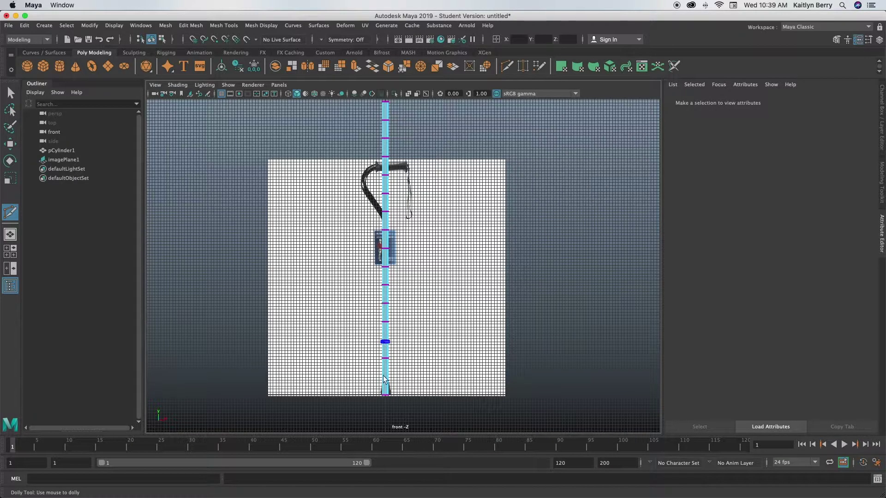
middle_click_drag(418, 216, 384, 257, "alt")
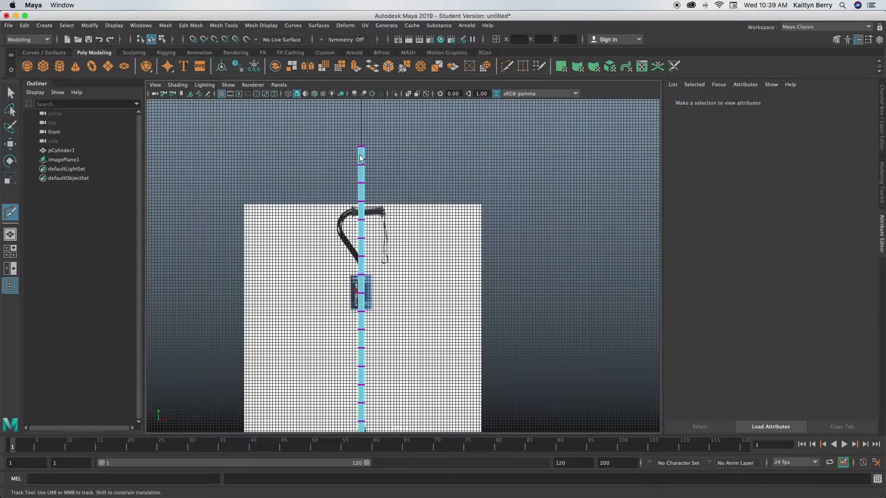
Step: Move the vertex ring just above the product card to the point where the cane's shaft begins to bend
right_click_drag(361, 158, 318, 149, "shift")
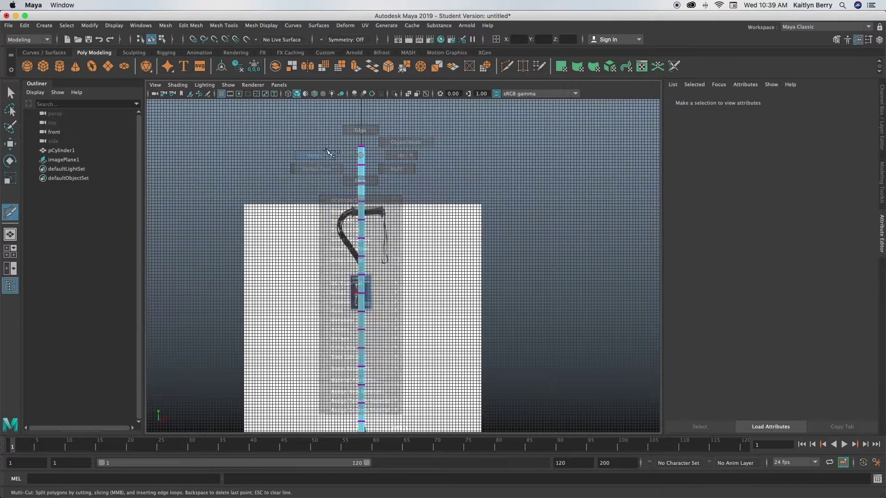
key("q")
left_click_drag(364, 131, 431, 265)
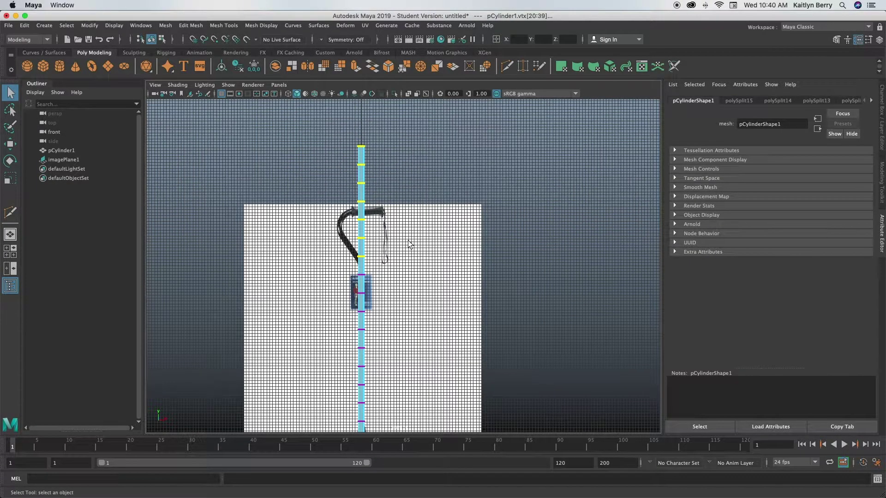
key("w")
mouse_move(438, 201)
left_mouse_down()
mouse_move(417, 199)
mouse_move(450, 200)
mouse_move(433, 199)
mouse_move(440, 200)
left_mouse_up()
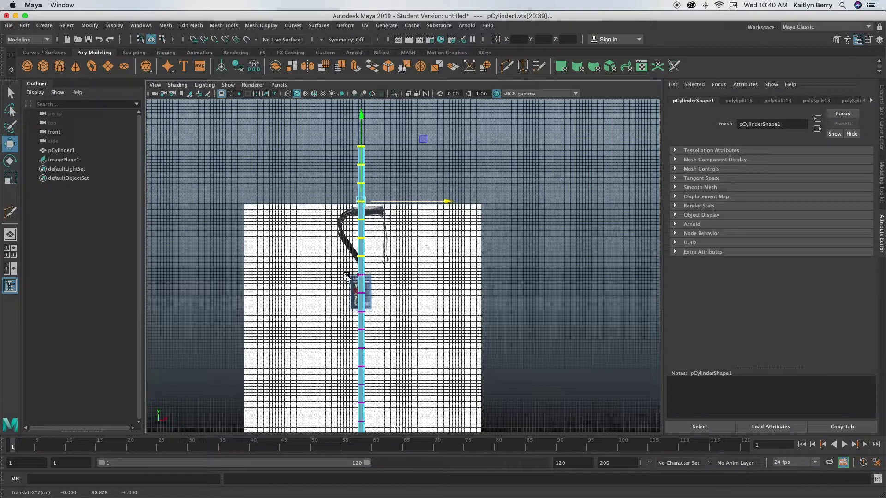
scroll(347, 276, "up", 6)
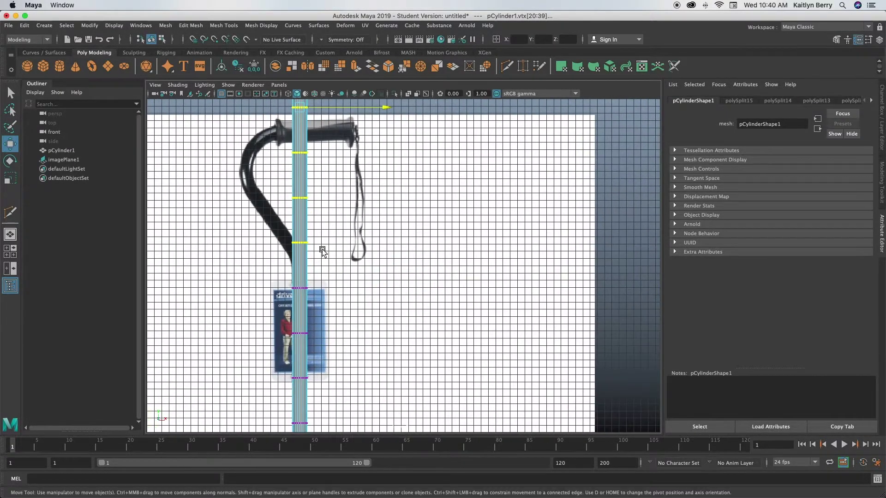
left_click_drag(270, 224, 349, 252)
left_click_drag(298, 199, 300, 177)
middle_click_drag(342, 178, 356, 214, "alt")
right_click_drag(356, 214, 325, 212, "alt")
middle_click_drag(412, 161, 426, 230, "alt")
right_click_drag(431, 229, 420, 229, "alt")
scroll(420, 230, "down", 1)
Step: Shift the vertex rings above the bend sideways in stages so the shaft follows the cane's outward slant
left_click_drag(308, 114, 397, 329)
left_click_drag(427, 219, 398, 213)
left_click_drag(298, 110, 387, 282)
left_click_drag(404, 200, 382, 200)
Step: Fit the vertex ring at the outermost point of the cane's curve and shift the four rings above it back toward the handle
left_click_drag(277, 123, 346, 256)
left_click_drag(279, 272, 318, 265)
mouse_move(290, 179)
left_mouse_down()
mouse_move(296, 203)
mouse_move(299, 192)
left_mouse_up()
left_click_drag(360, 284, 370, 282)
left_click_drag(254, 101, 324, 239)
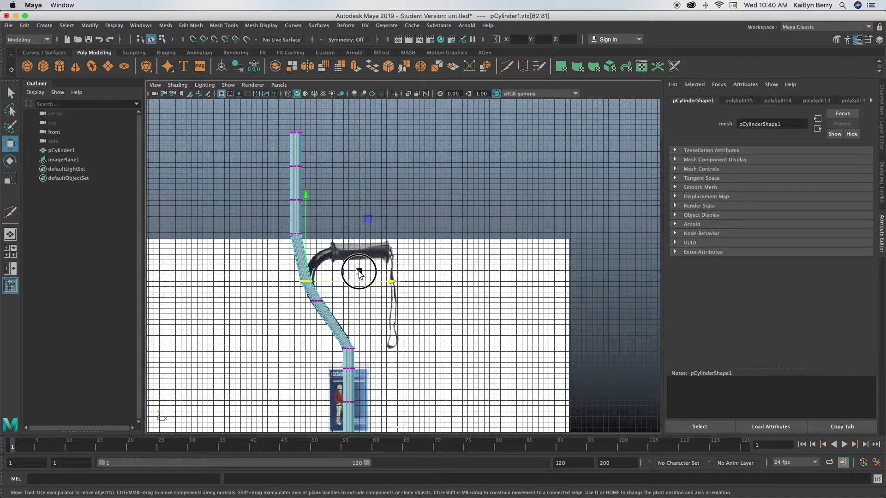
left_click_drag(374, 187, 396, 186)
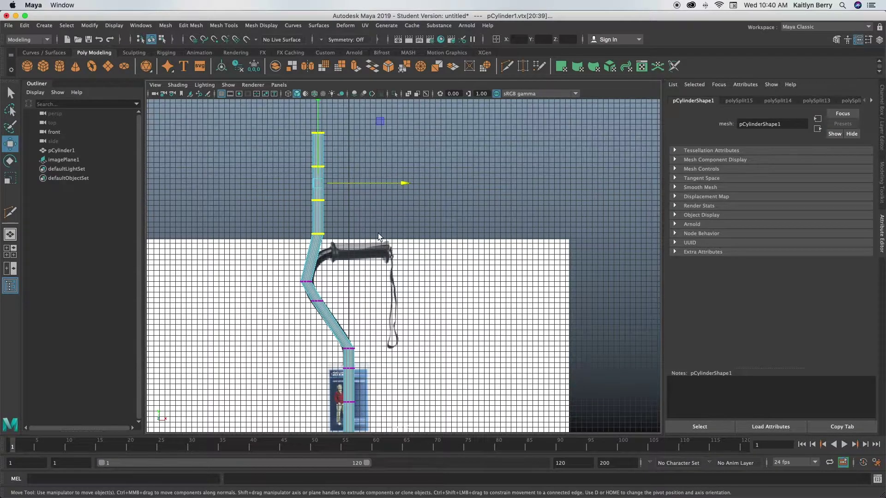
Step: Lower the cane's four top vertex rings toward the handle's height and shift them slightly toward the handle
middle_click_drag(394, 168, 387, 184, "ctrl")
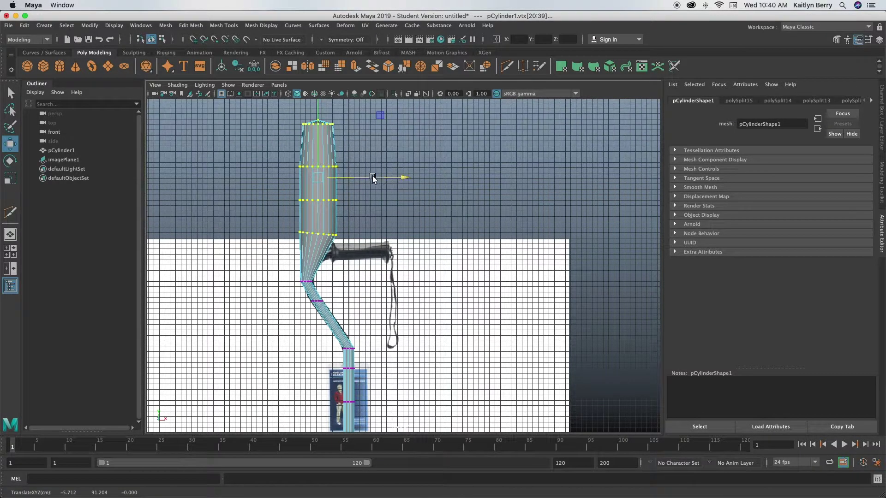
key("z")
middle_click_drag(420, 175, 426, 228, "alt")
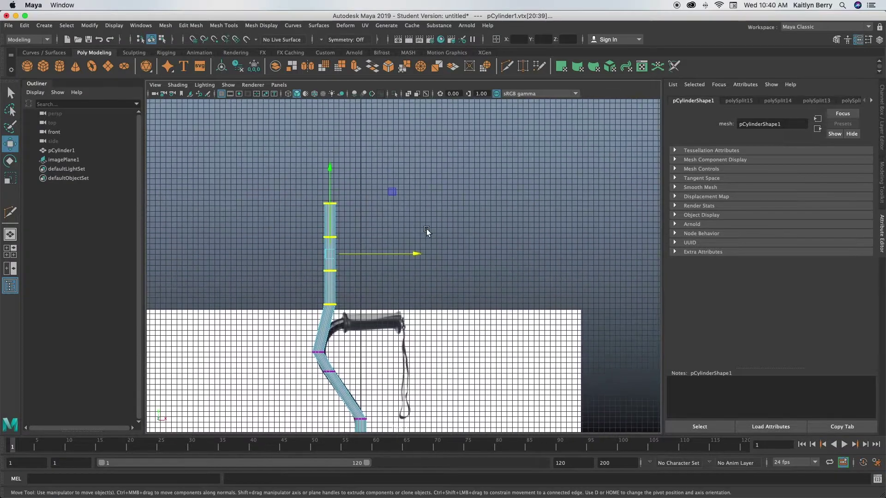
left_click_drag(325, 167, 330, 188)
left_click_drag(395, 273, 403, 273)
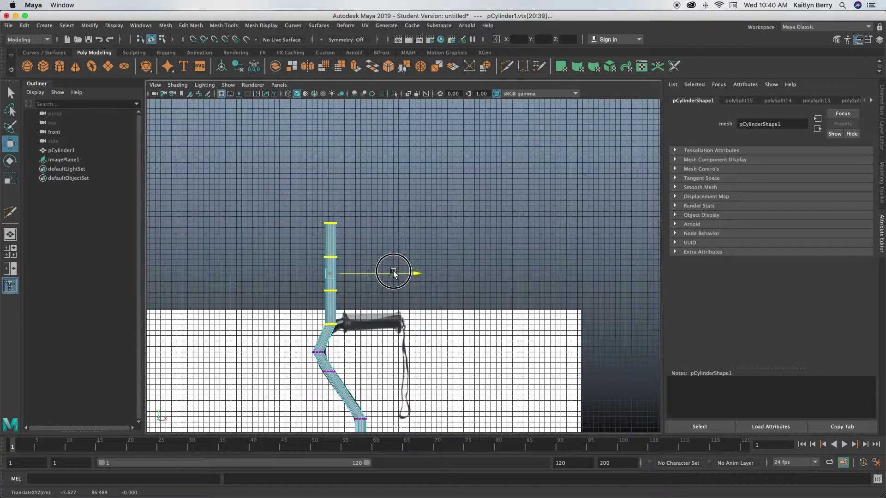
Step: Fit the lowest of the four top vertex rings to the reference curve where the shaft turns toward the handle
middle_click_drag(331, 364, 333, 317, "alt")
right_click_drag(333, 317, 511, 316, "alt")
middle_click_drag(327, 302, 352, 293, "alt")
left_click_drag(285, 266, 323, 278)
left_click_drag(317, 191, 314, 197)
left_click_drag(397, 280, 391, 281)
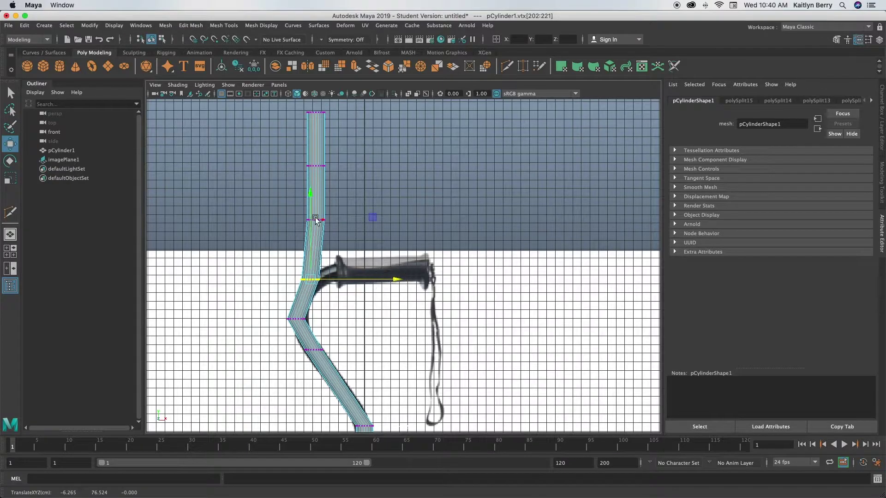
Step: Shift the three top vertex rings sideways toward the middle of the reference handle
scroll(362, 151, "down", 1)
middle_click_drag(356, 146, 354, 162, "alt")
left_click_drag(281, 119, 407, 249)
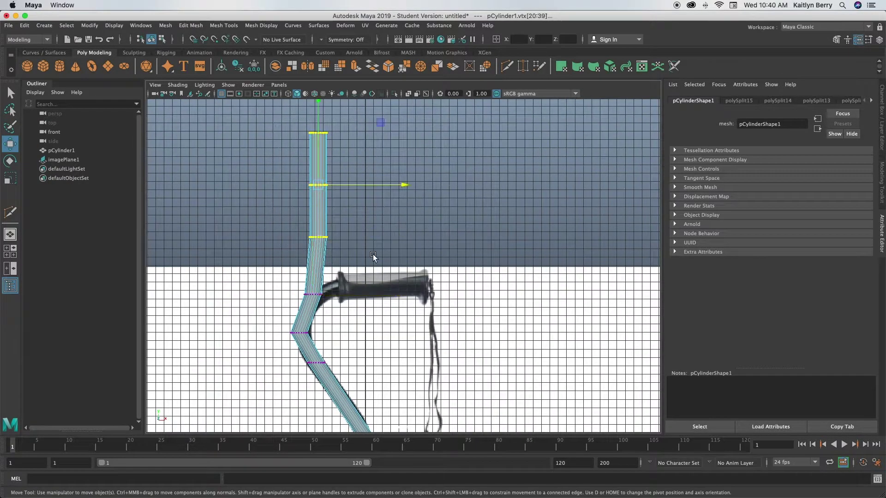
middle_click_drag(435, 224, 433, 247, "alt")
left_click_drag(354, 209, 384, 217)
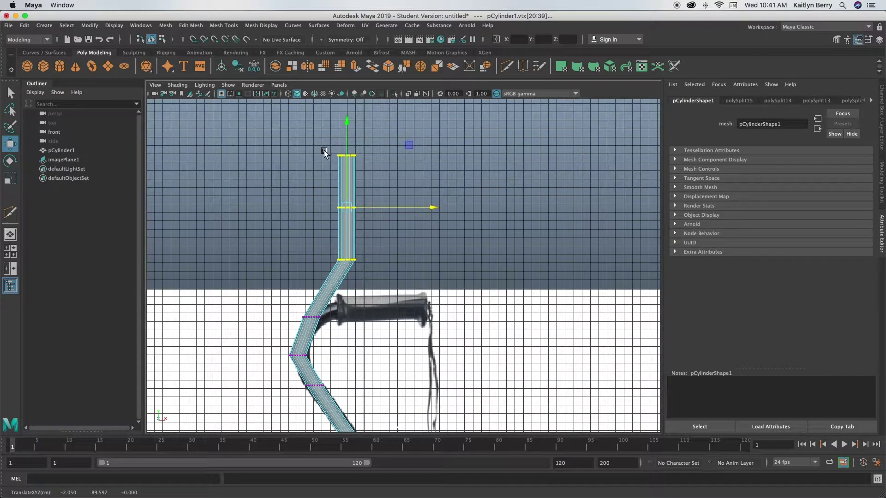
Step: Rotate the three top vertex rings by a quarter turn so they run horizontally and place them over the reference handle
key("e")
left_click_drag(429, 178, 372, 269)
key("w")
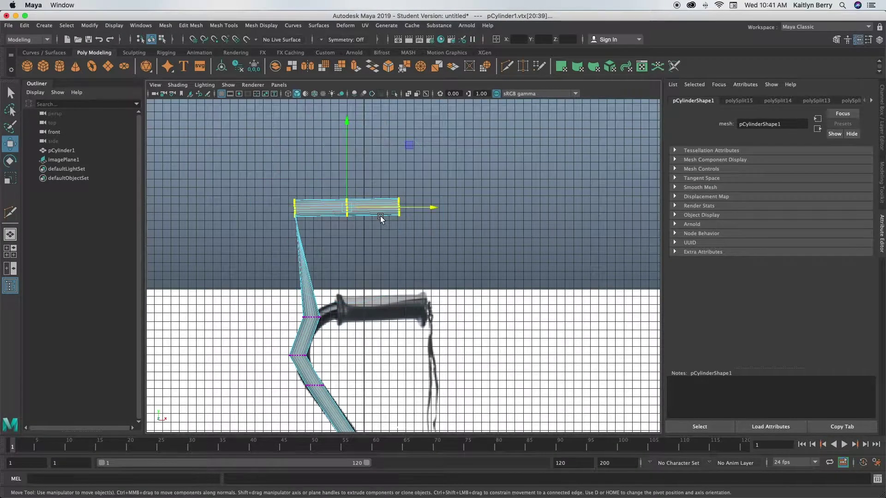
left_click_drag(368, 208, 419, 217)
left_click_drag(397, 132, 389, 228)
left_click_drag(462, 306, 444, 299)
Step: Tilt the vertex ring at the bend just before the handle so that it follows the cane's curve
middle_click_drag(366, 344, 361, 304, "alt")
right_click_drag(361, 304, 347, 322, "alt")
middle_click_drag(342, 315, 408, 293, "alt")
left_click_drag(323, 265, 349, 277)
left_click(330, 266)
right_click_drag(338, 265, 293, 257)
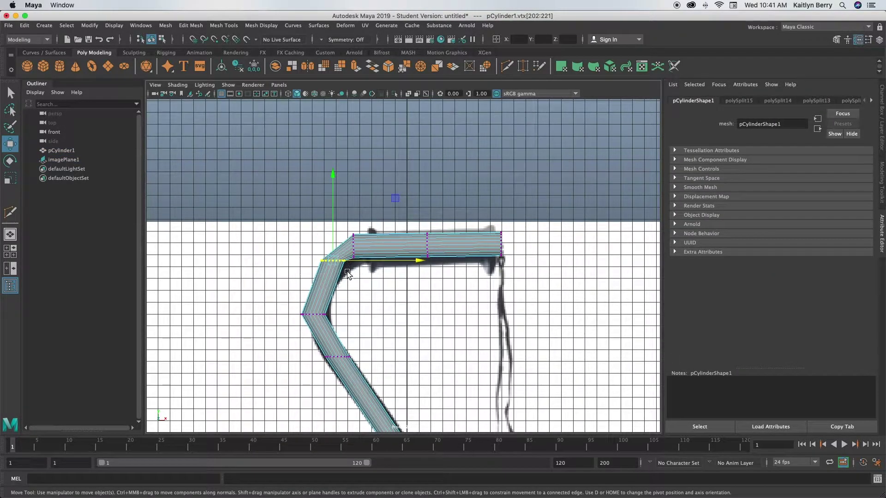
key("e")
left_click_drag(396, 210, 378, 258)
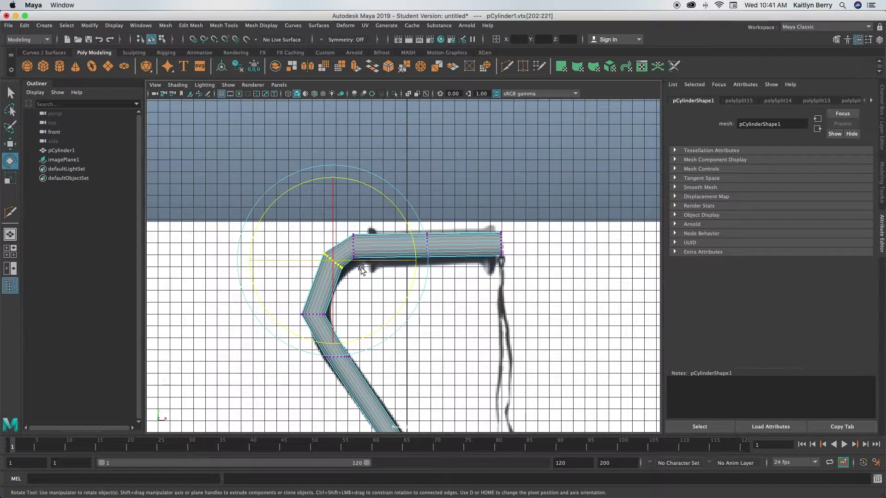
key("w")
Step: Move the vertex ring at the handle's inner end to the start of the grip and fit the outer end ring to the grip's end
left_click_drag(333, 215, 381, 247)
left_click_drag(364, 190, 368, 195)
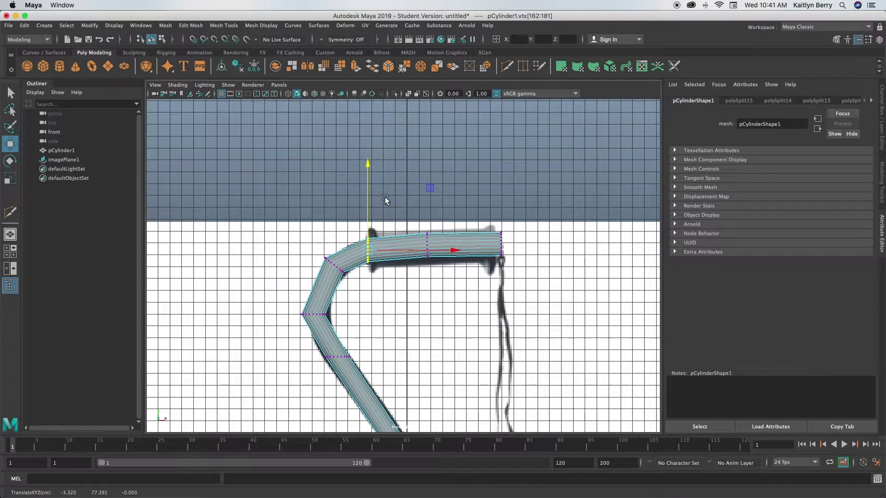
double_click(427, 246)
left_click_drag(459, 178, 525, 296)
mouse_move(529, 247)
left_mouse_down()
mouse_move(506, 245)
mouse_move(522, 247)
left_mouse_up()
Step: Insert three edge loops near the handle's inner end and two near its outer end with the Multi-Cut tool
left_click(445, 276)
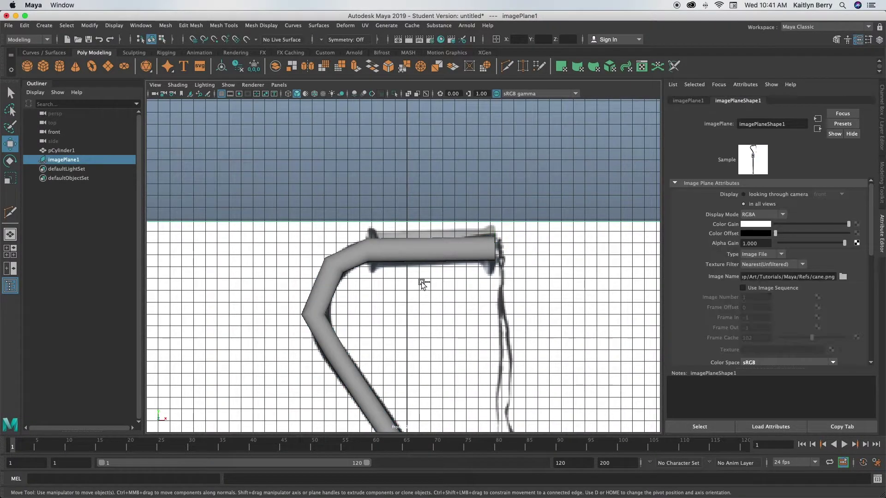
scroll(394, 277, "up", 3)
left_click(380, 217)
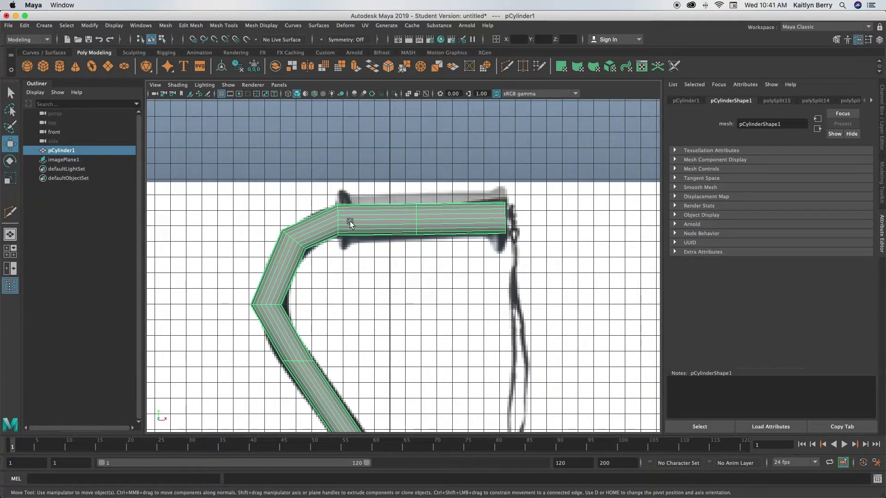
right_click_drag(360, 217, 319, 215, "shift")
left_click(341, 207)
left_click(488, 209, "ctrl")
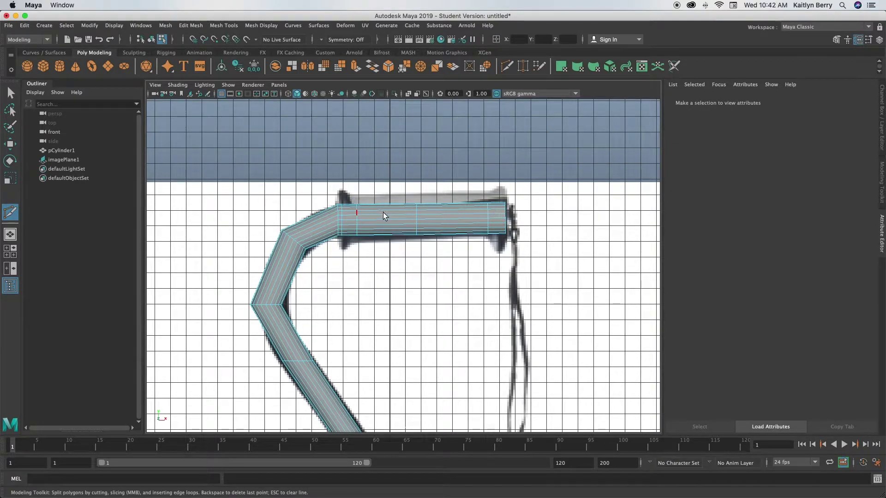
left_click(499, 206, "ctrl")
left_click(345, 208, "ctrl")
Step: Scale up the thickness of all handle vertex rings past the innermost one to the width of the reference grip's flared ends
right_click_drag(358, 208, 314, 203)
key("q")
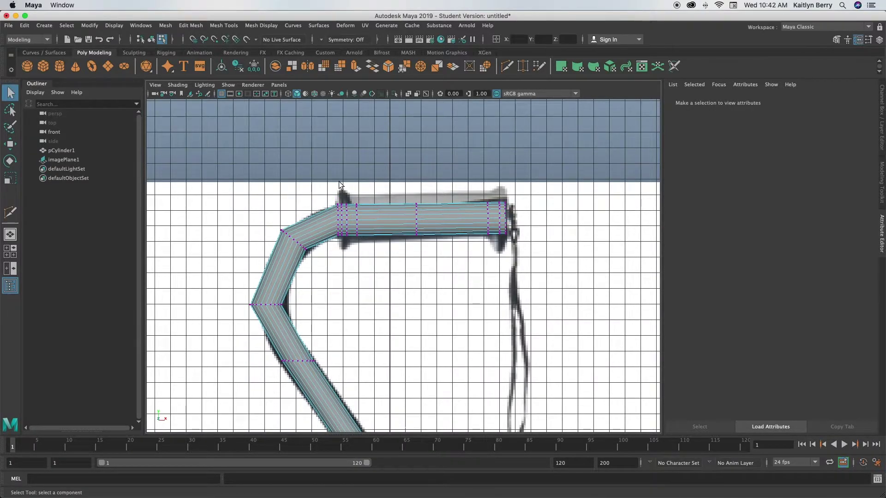
left_click_drag(342, 186, 527, 250)
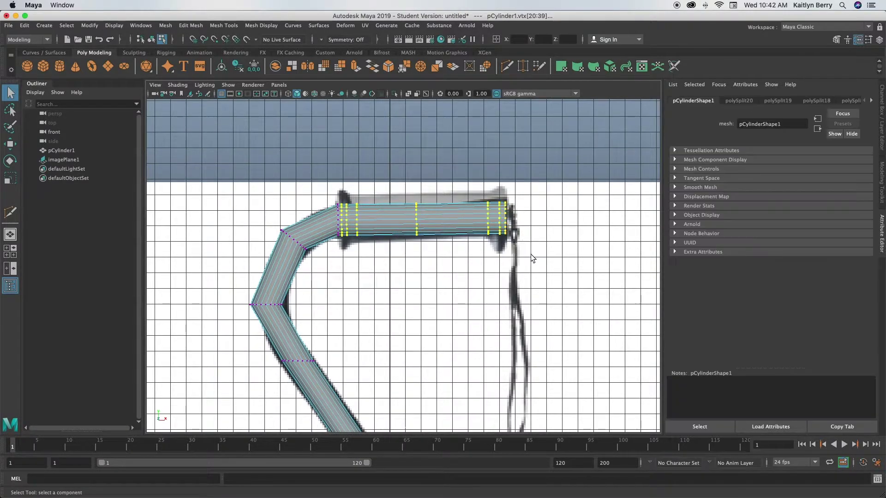
key("r")
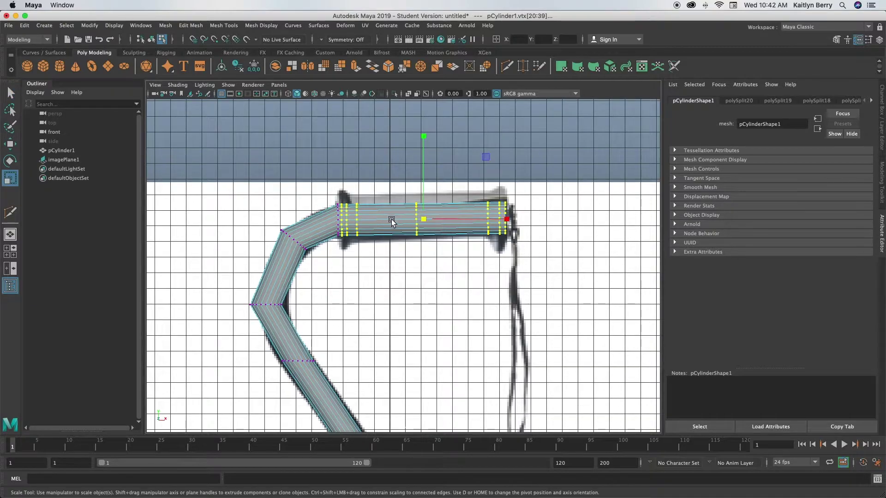
left_click_drag(502, 218, 584, 217, "ctrl")
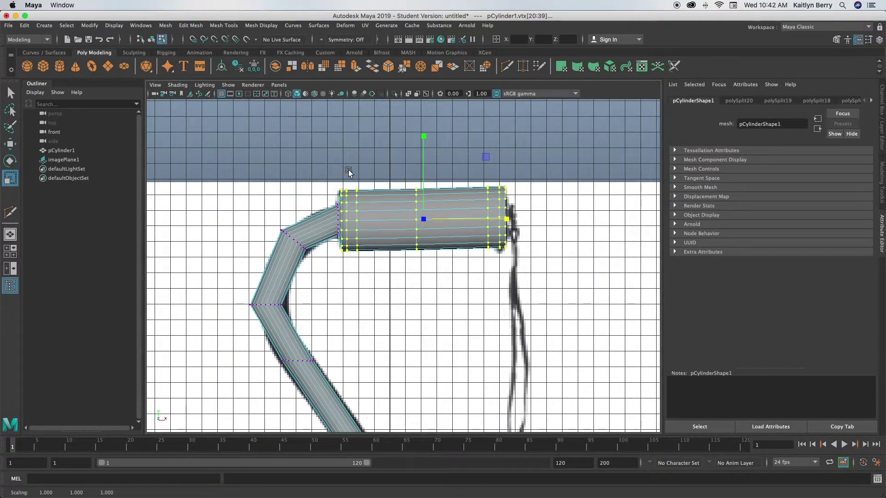
Step: Narrow the handle rings beyond the inner flange to the grip's thickness and flare the outermost ring to form the outer flange
left_click_drag(343, 168, 519, 269)
mouse_move(498, 217)
left_mouse_down("ctrl")
mouse_move(507, 218)
mouse_move(488, 213)
left_mouse_up("ctrl")
left_click_drag(497, 172, 529, 258)
left_click_drag(510, 221, 562, 213)
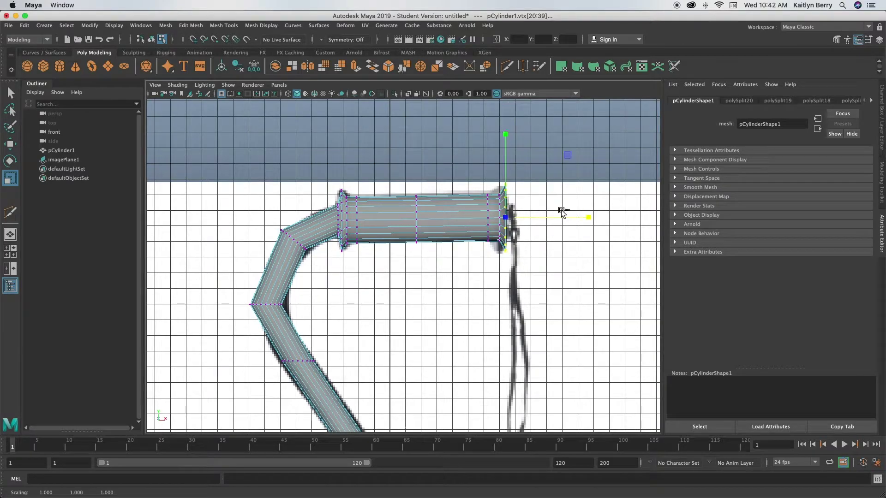
Step: Widen the second vertex ring of each handle flange and slim the three rings along the middle of the grip
left_click_drag(494, 183, 501, 254)
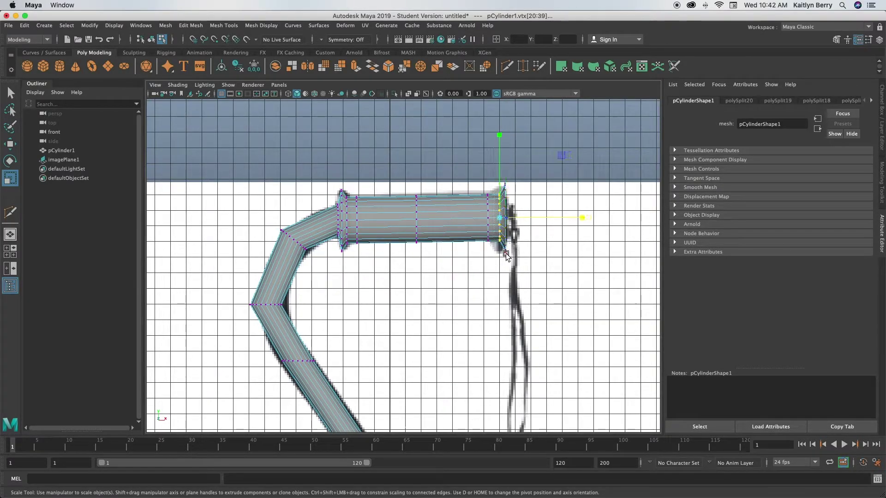
left_click_drag(515, 216, 550, 212, "ctrl")
left_click_drag(346, 180, 350, 254)
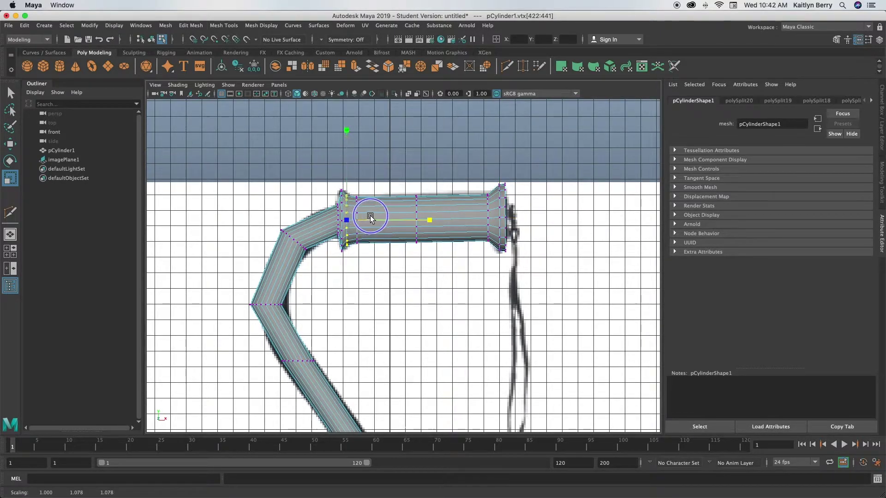
left_click_drag(356, 196, 488, 260)
left_click_drag(504, 221, 485, 222)
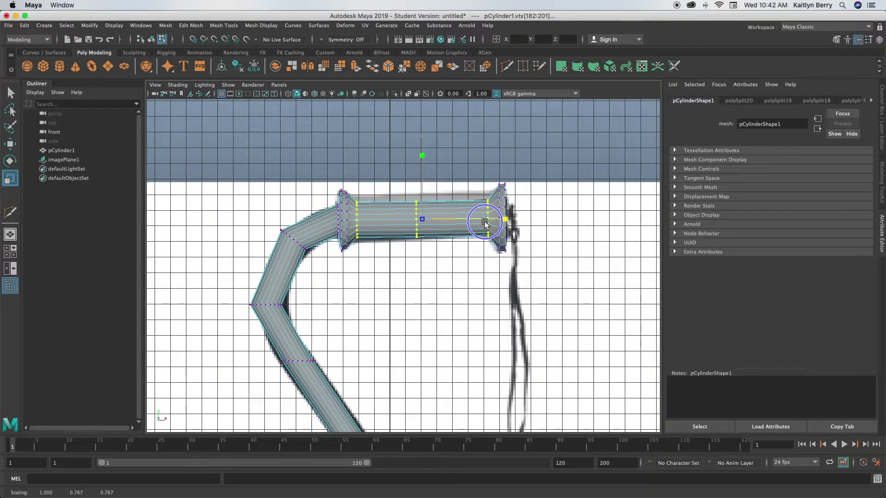
left_click(475, 255)
Step: Preview the bent upper part of the cane in smooth mesh display and return to the unsmoothed mesh
scroll(443, 367, "down", 5)
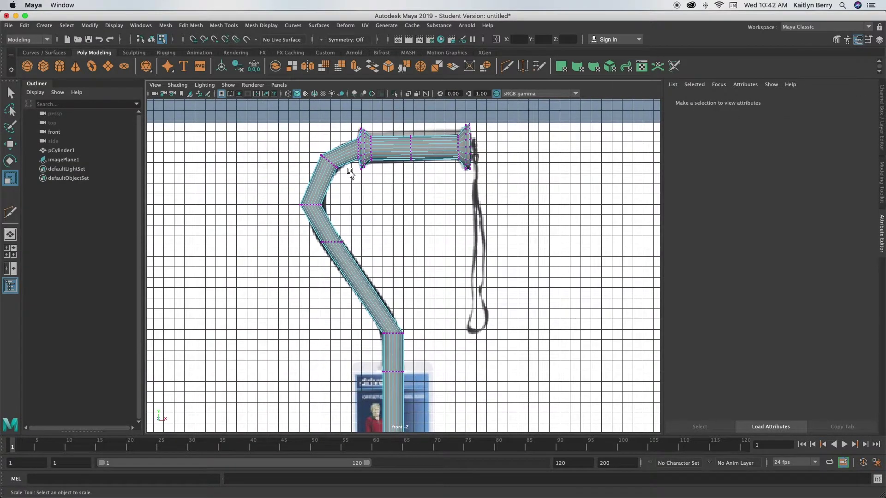
key("3")
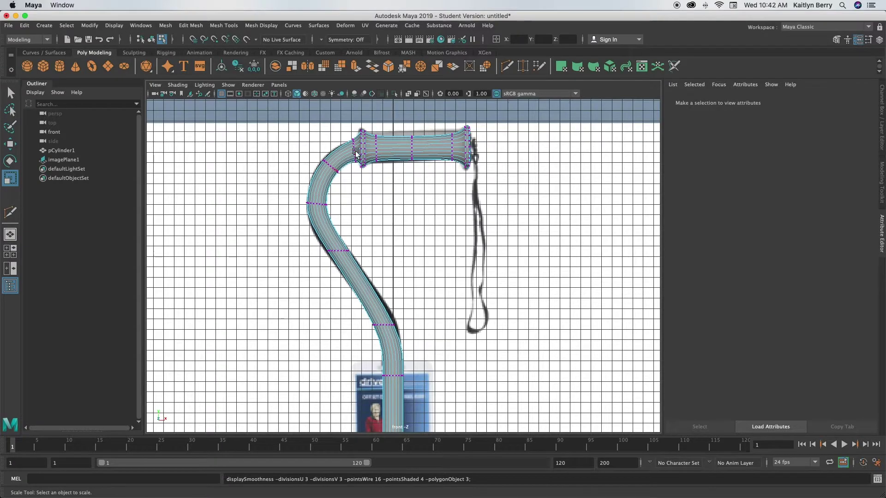
key("1")
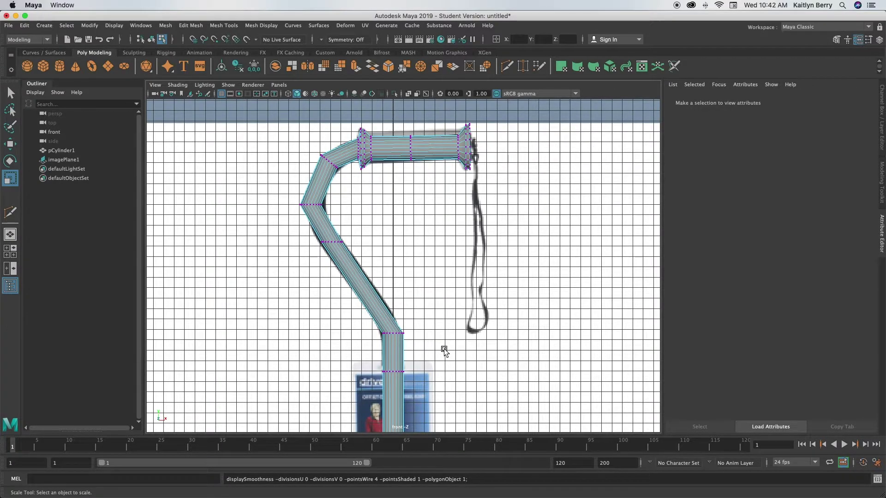
Step: Compare the lower shaft and tip with the reference image in wireframe display and return to shaded display
middle_click_drag(433, 371, 381, 297, "alt")
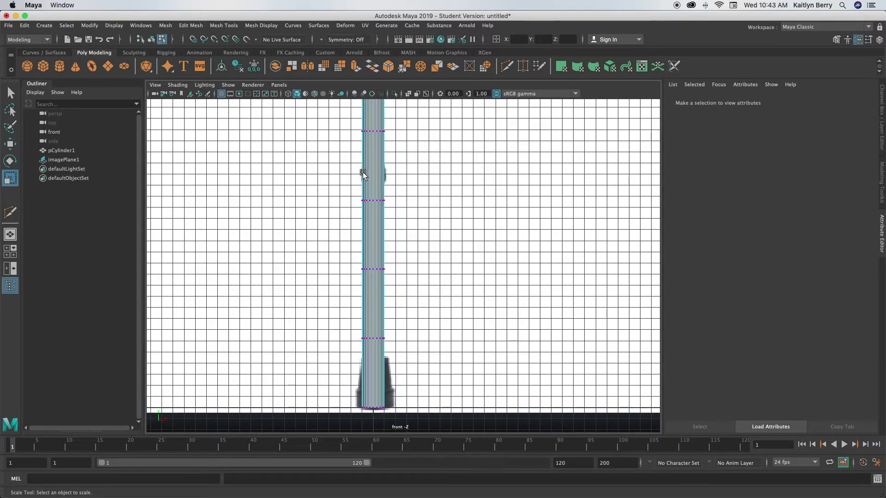
left_click(288, 94)
left_click(296, 94)
left_click(288, 94)
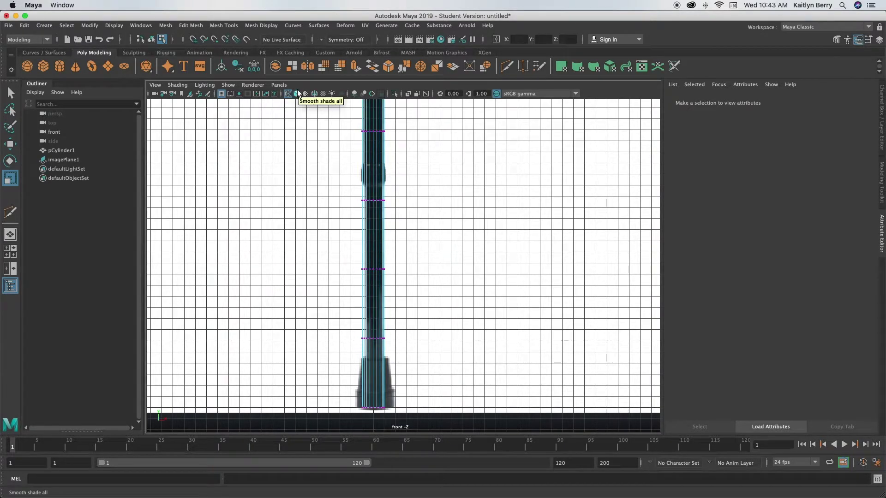
left_click(296, 93)
Step: Insert two edge loops with the Multi-Cut tool at the upper edge and the lower step of the cane's rubber tip
middle_click_drag(345, 310, 336, 240, "alt")
right_click_drag(336, 240, 449, 293, "alt")
middle_click_drag(369, 305, 394, 293, "alt")
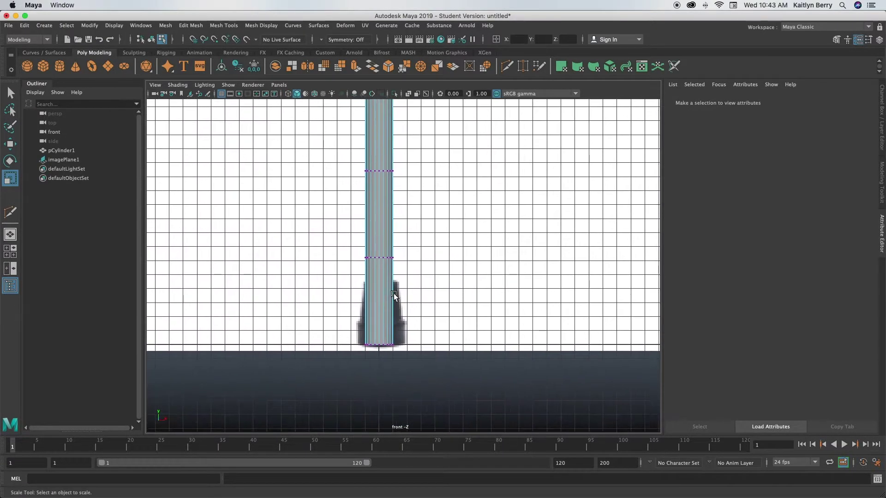
mouse_move(373, 284)
right_mouse_down("shift")
mouse_move(332, 285)
mouse_move(373, 287)
mouse_move(416, 223)
right_mouse_up("shift")
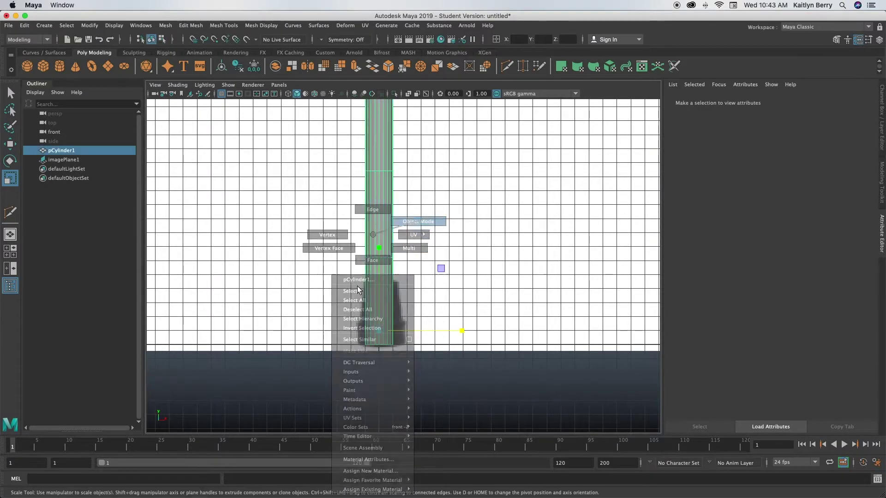
right_click_drag(381, 287, 340, 263, "shift")
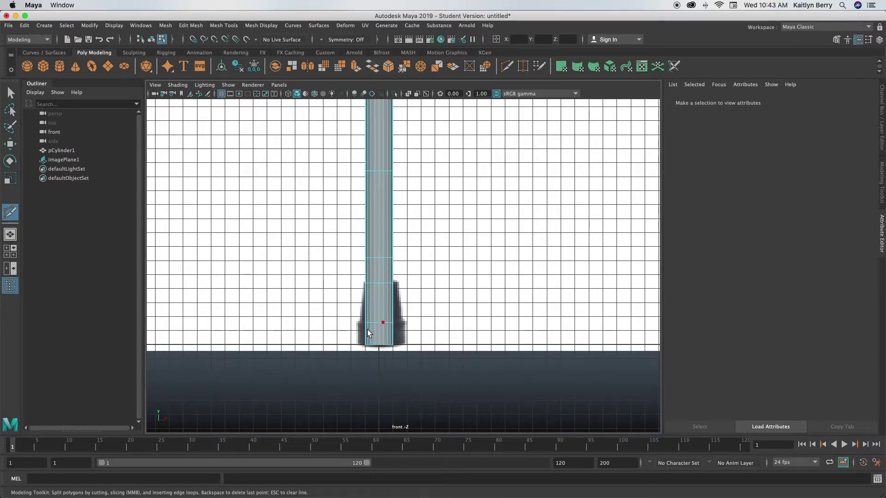
Step: Widen the vertex ring at the rubber tip's upper edge slightly and the two lowest rings to the full width of the tip's base
right_click_drag(372, 253, 367, 207)
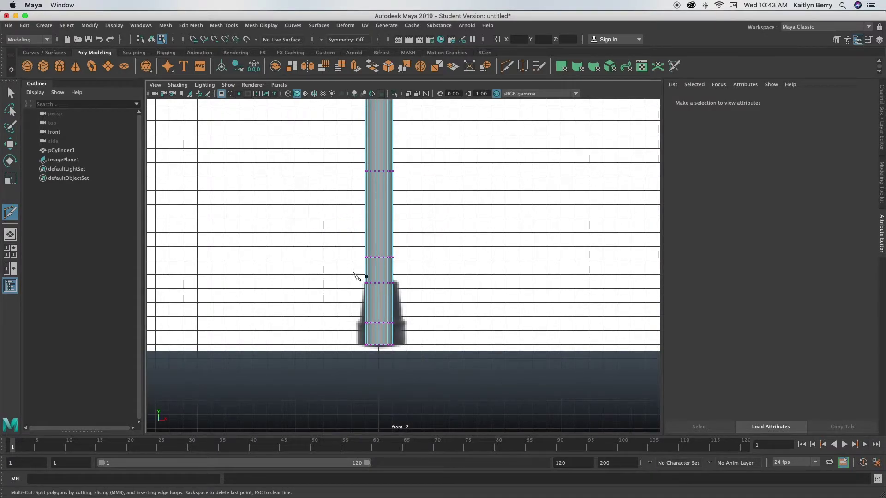
key("q")
left_click_drag(342, 280, 421, 291)
key("r")
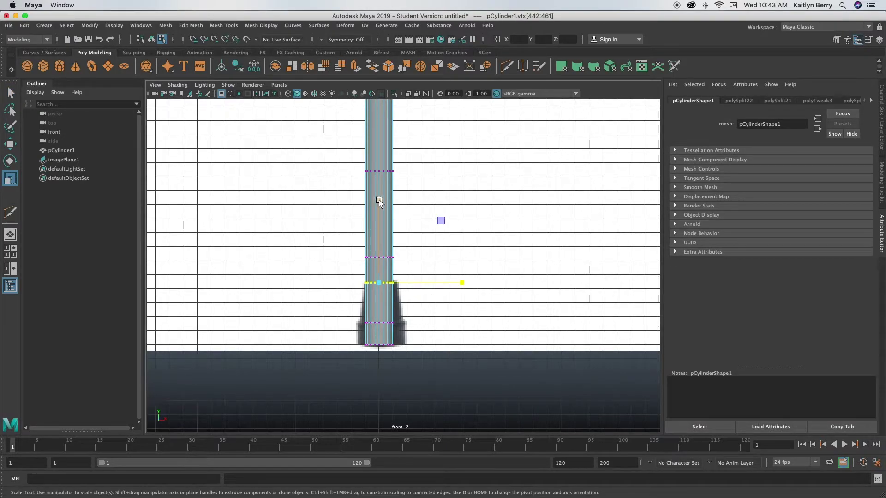
middle_click_drag(378, 198, 380, 185)
left_click_drag(336, 301, 417, 357)
middle_click_drag(378, 257, 375, 198)
Step: Preview the cane's tip in smooth mesh display, return to the unsmoothed mesh, and switch to the perspective view
key("3")
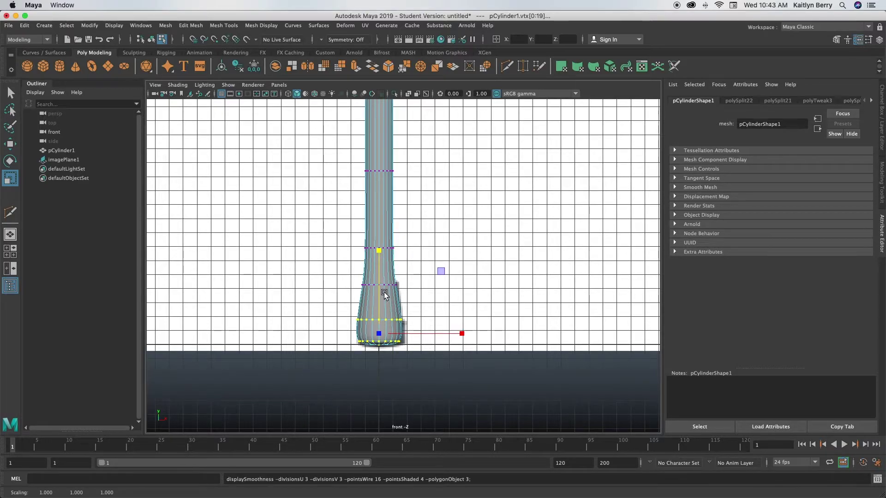
key("1")
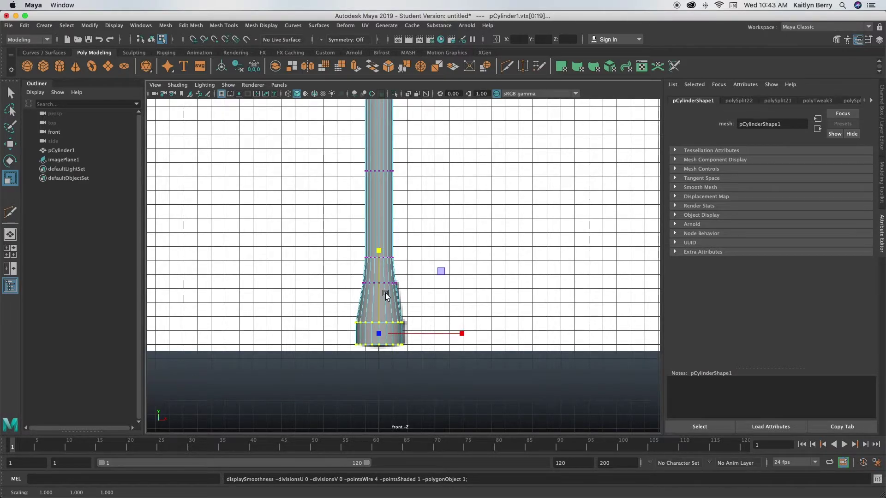
left_click_drag(412, 226, 408, 226, "alt")
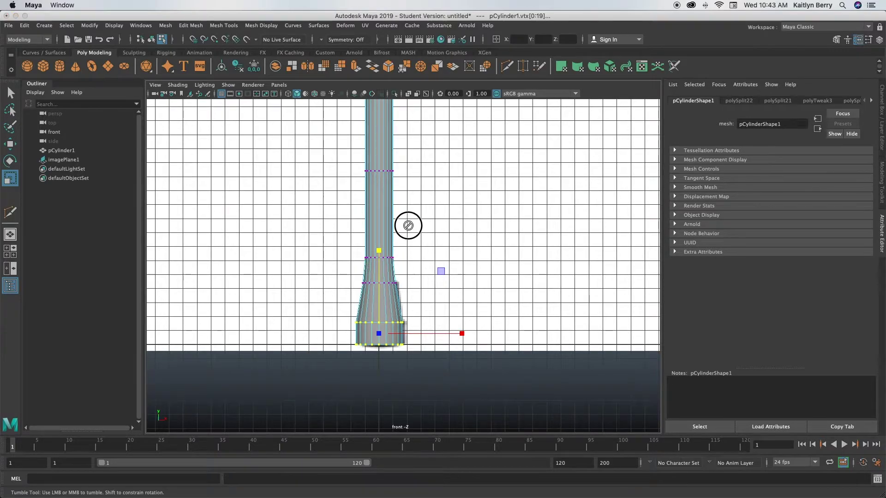
key("space")
key("space")
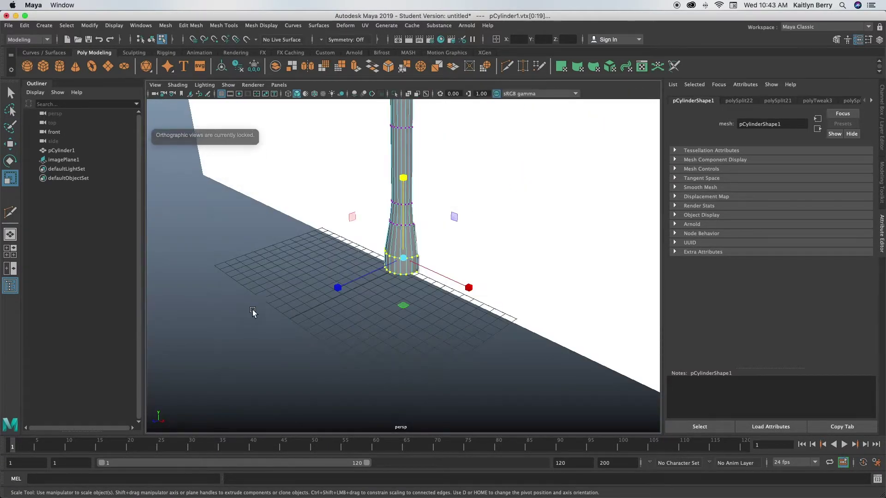
Step: Check the cane's shape against the reference image in the perspective and front views
key("space")
key("space")
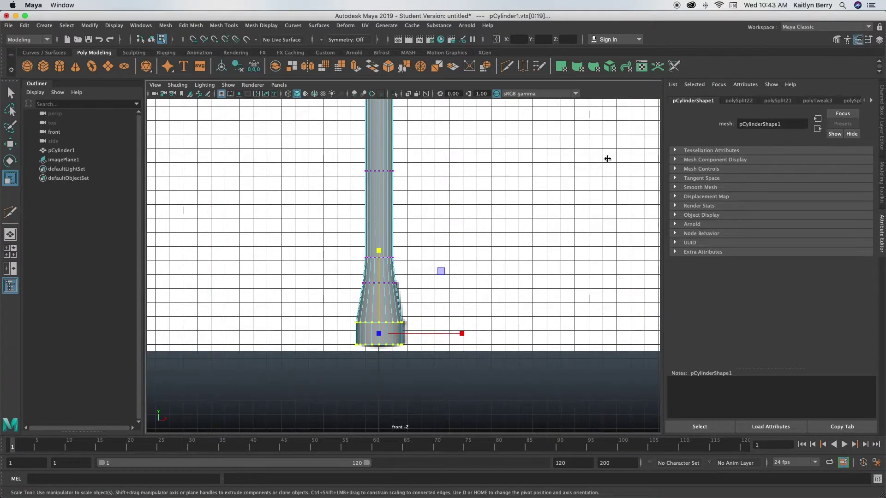
key("space")
key("space")
scroll(528, 205, "down", 5)
middle_click_drag(375, 183, 371, 276, "alt")
scroll(374, 264, "down", 6)
middle_click_drag(516, 188, 501, 239, "alt")
left_click_drag(501, 240, 417, 226, "alt")
key("space")
key("space")
Step: Leave vertex editing and set the reference image plane to display only when looking through the front camera
left_click(508, 217)
right_click(526, 225)
right_click(438, 243)
right_click_drag(386, 245, 430, 221)
left_click(526, 224)
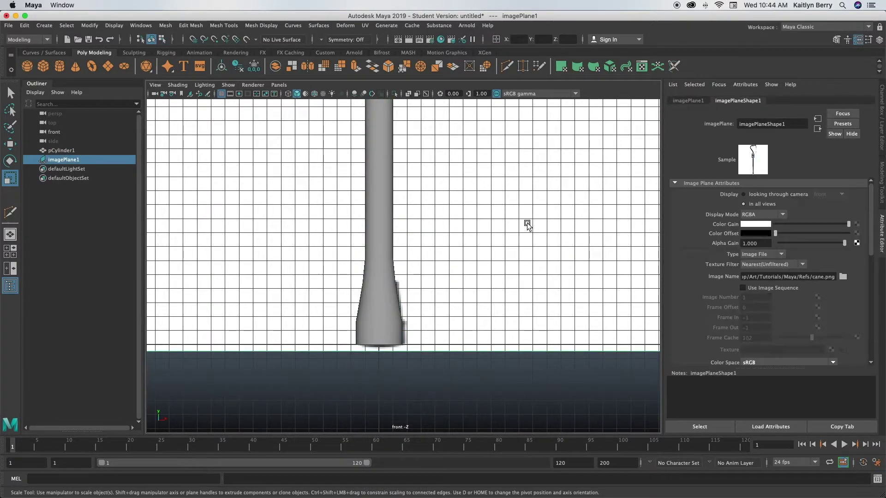
right_click_drag(557, 228, 196, 283, "alt")
middle_click_drag(510, 120, 513, 244, "alt")
right_click_drag(518, 193, 299, 221, "alt")
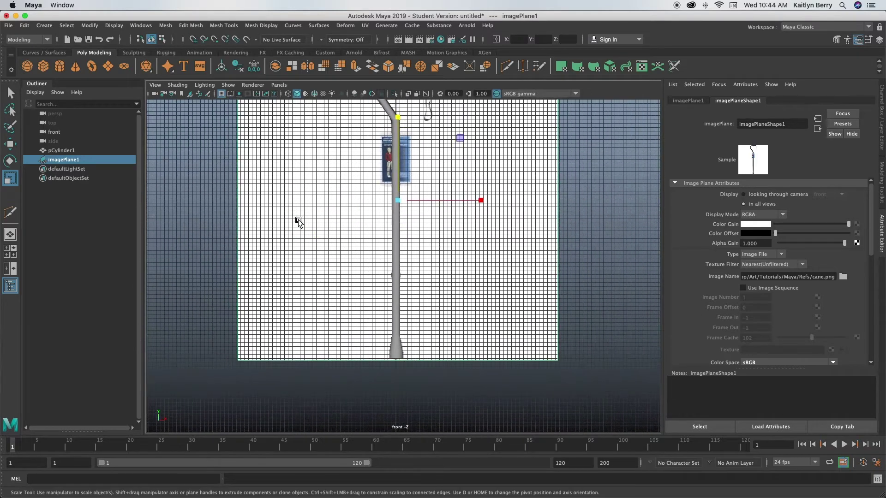
left_click(744, 194)
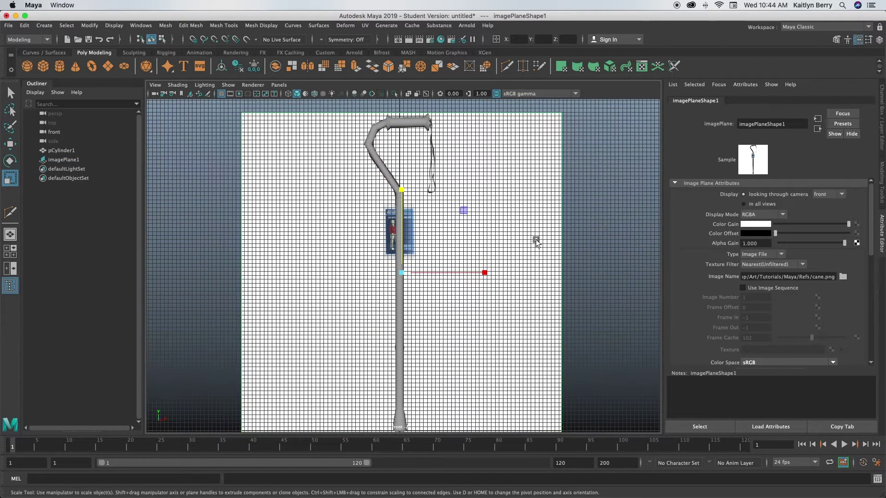
Step: Clear the selection and examine the cane's bent shaft and handle in the perspective view
key("space")
key("space")
left_click(432, 176)
right_click_drag(340, 300, 507, 295)
right_click_drag(388, 234, 415, 224)
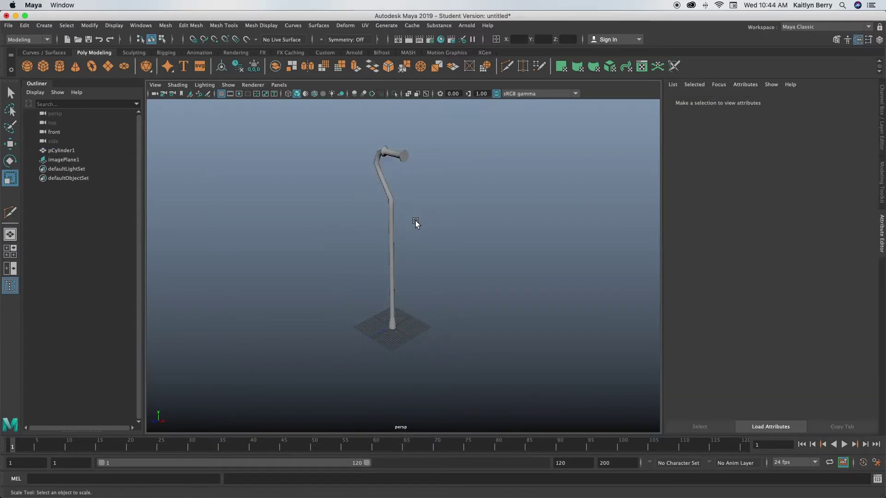
middle_click(403, 254)
right_click_drag(368, 251, 562, 243, "alt")
left_click_drag(388, 244, 434, 236, "alt")
middle_click_drag(435, 152, 409, 377, "alt")
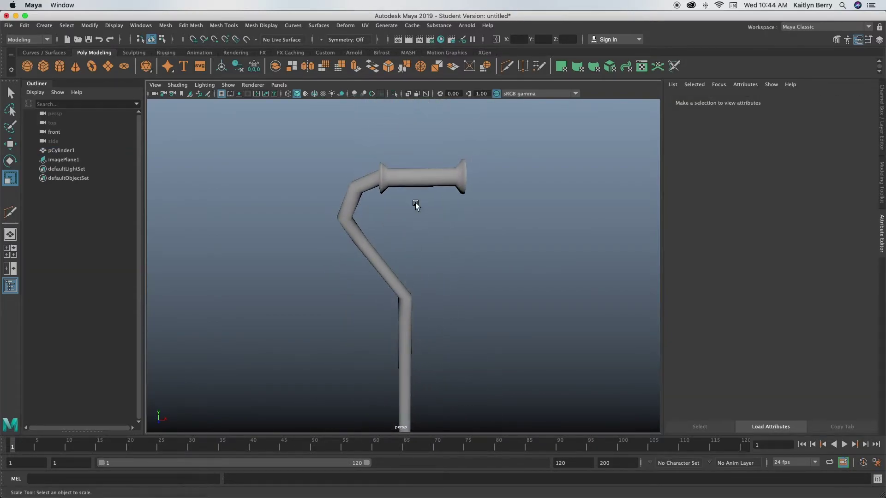
Step: Bevel the edge loop where the bent shaft meets the handle's inner flare with 2 segments and a fraction of about 0.24
right_click_drag(415, 186, 401, 161)
right_click_drag(400, 187, 454, 193, "alt")
middle_click_drag(396, 162, 371, 256, "alt")
mouse_move(383, 249)
left_mouse_down("alt")
mouse_move(354, 272)
mouse_move(375, 242)
left_mouse_up("alt")
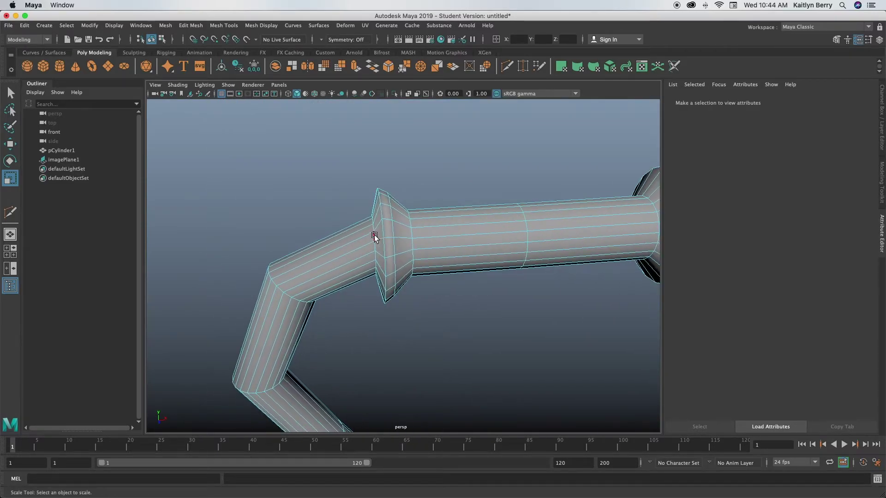
double_click(375, 237)
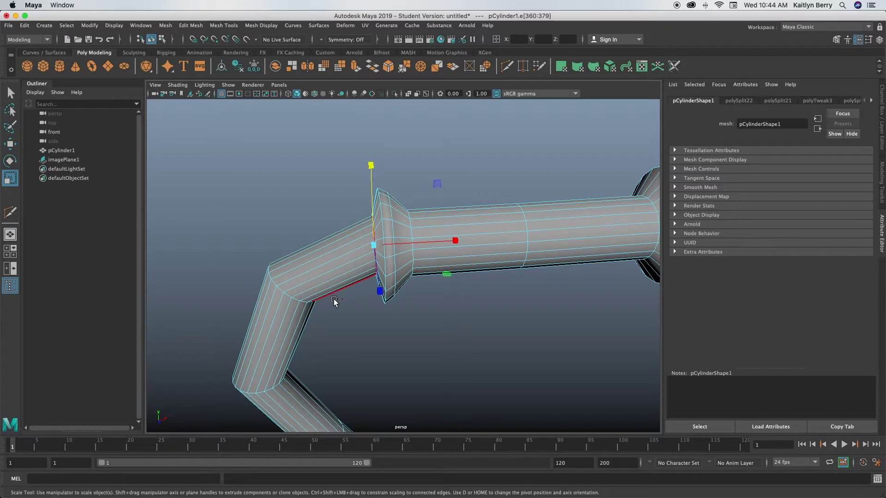
right_click_drag(382, 303, 305, 281, "alt")
middle_click_drag(305, 280, 302, 281, "alt")
key("ctrl+b")
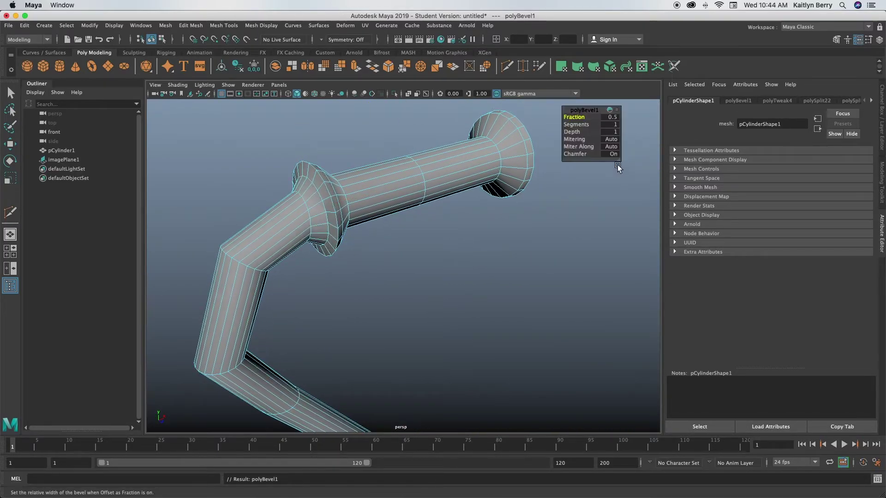
left_click(608, 124)
type("2")
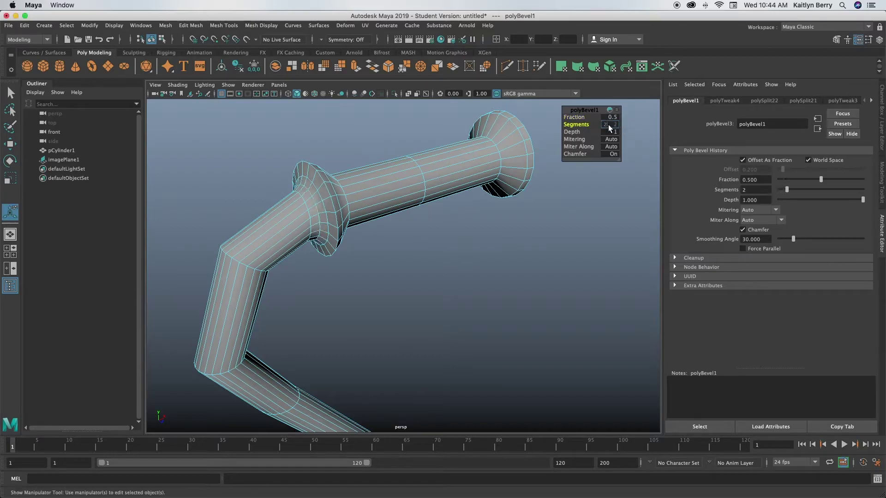
left_click_drag(579, 116, 582, 116)
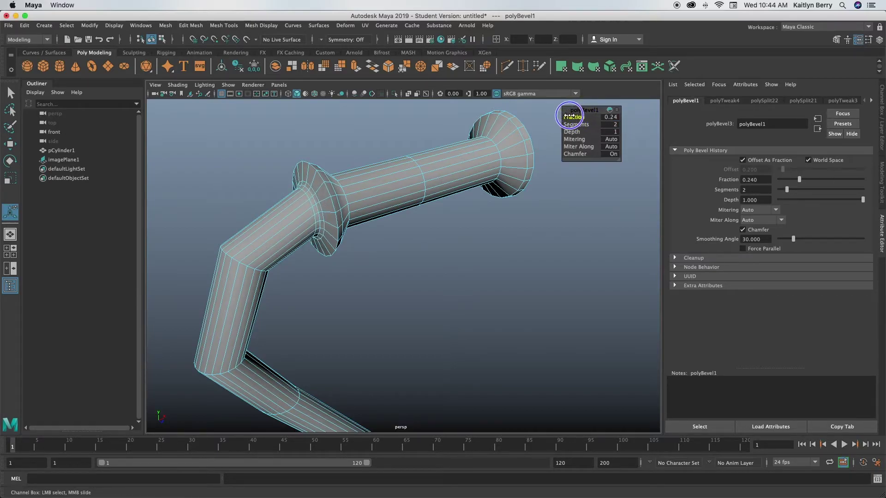
Step: Bevel the edge loop around the flared collar nearest the bend with 2 segments
left_click(325, 192)
double_click(325, 192)
key("ctrl+b")
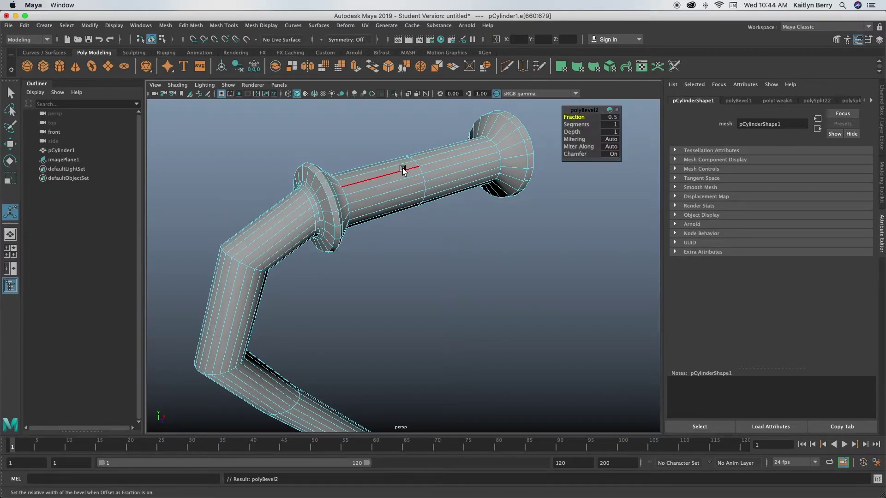
left_click(611, 124)
type("2")
key("Return")
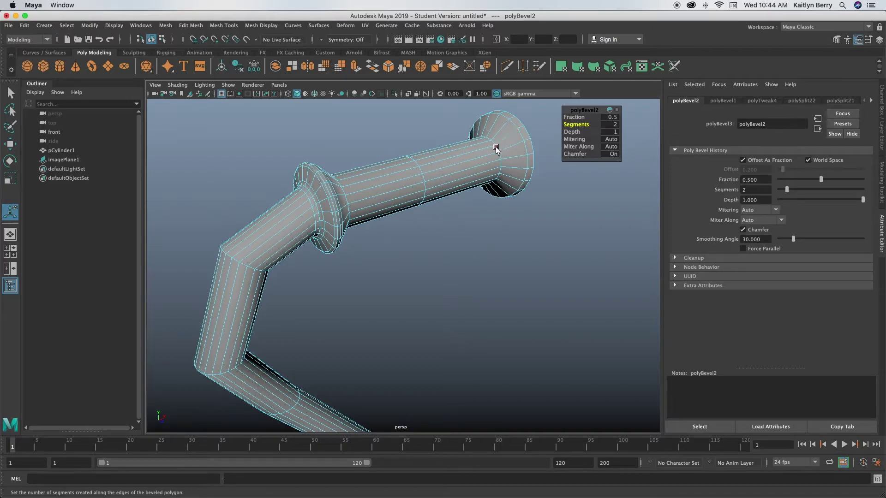
Step: Bevel the edge loop where the grip meets the flare at the handle's end, using 2 segments and a smaller fraction
double_click(496, 150)
key("ctrl+b")
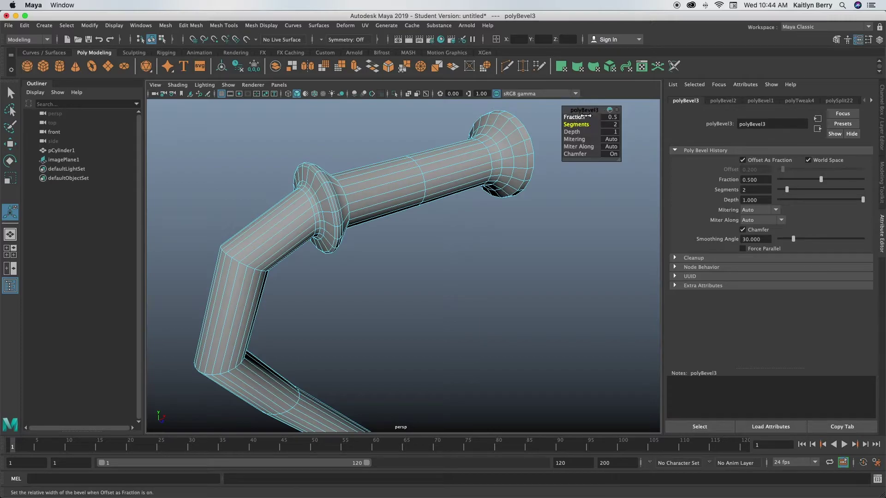
left_click_drag(574, 117, 528, 124)
Step: Bevel the outer rim of the flare at the handle's end with 2 segments
double_click(527, 125)
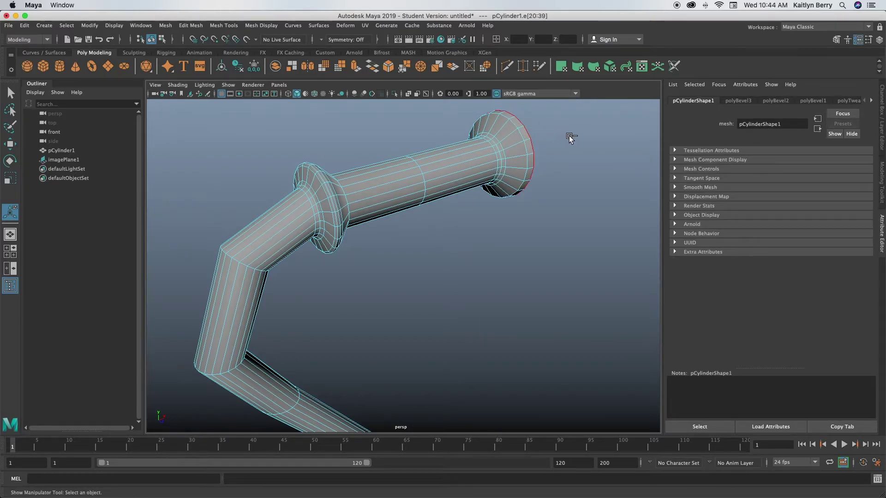
key("super+b")
left_click(616, 123)
type("2")
key("Return")
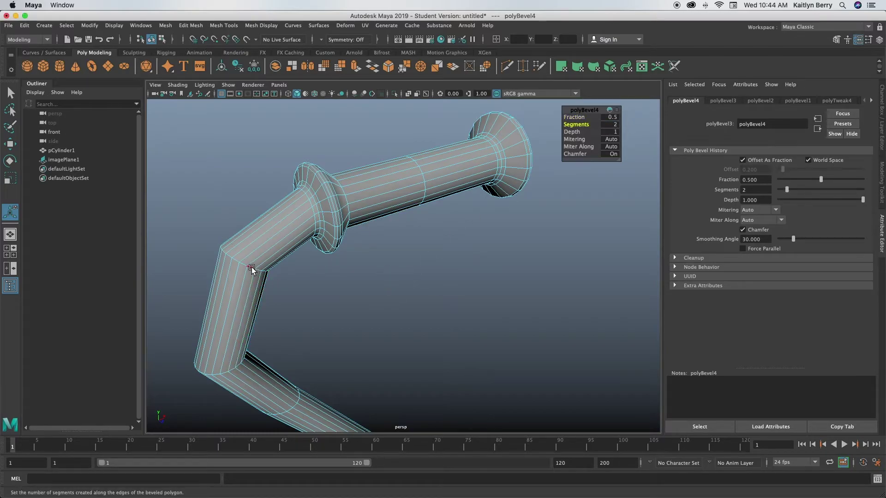
Step: Preview the cane from handle to tip in smooth mesh display, and return to the unsmoothed mesh at the rubber tip
key("3")
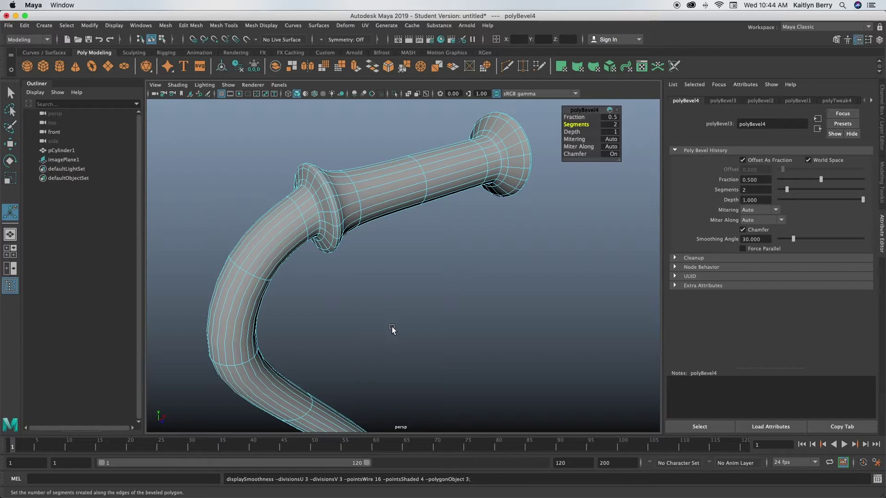
left_click_drag(400, 341, 371, 335, "alt")
right_click_drag(372, 336, 324, 287, "alt")
middle_click_drag(324, 286, 358, 283, "alt")
left_click_drag(358, 283, 367, 303, "alt")
right_click_drag(368, 303, 362, 311, "alt")
middle_click_drag(367, 330, 378, 267, "alt")
middle_click_drag(378, 360, 380, 310, "alt")
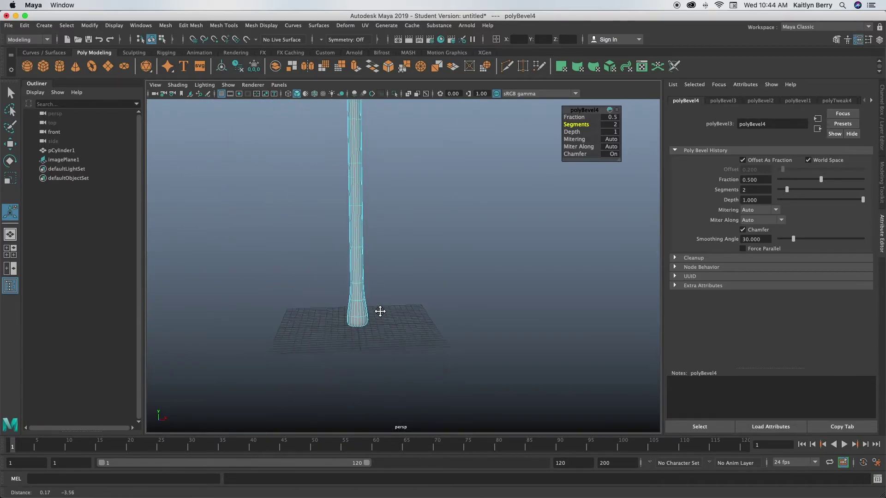
right_click_drag(408, 304, 530, 292, "alt")
key("1")
Step: Try to widen the edge loop at the rubber tip's upper edge
double_click(381, 317)
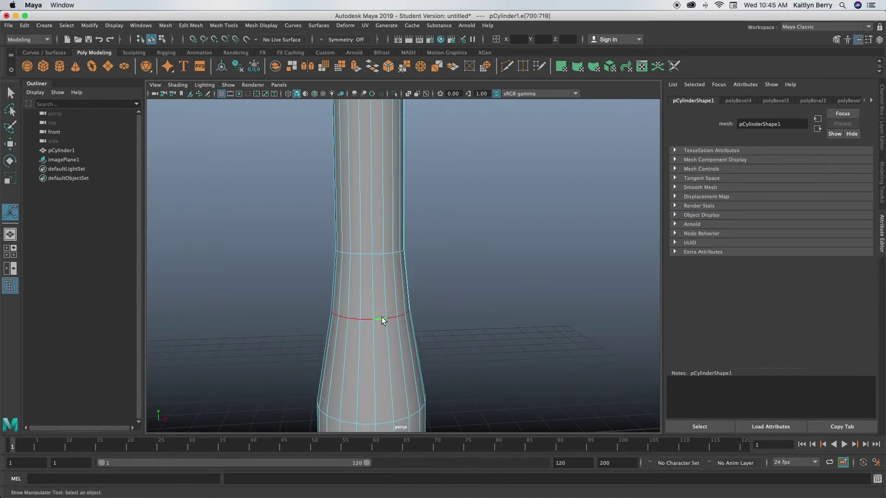
left_click_drag(482, 321, 380, 319, "alt")
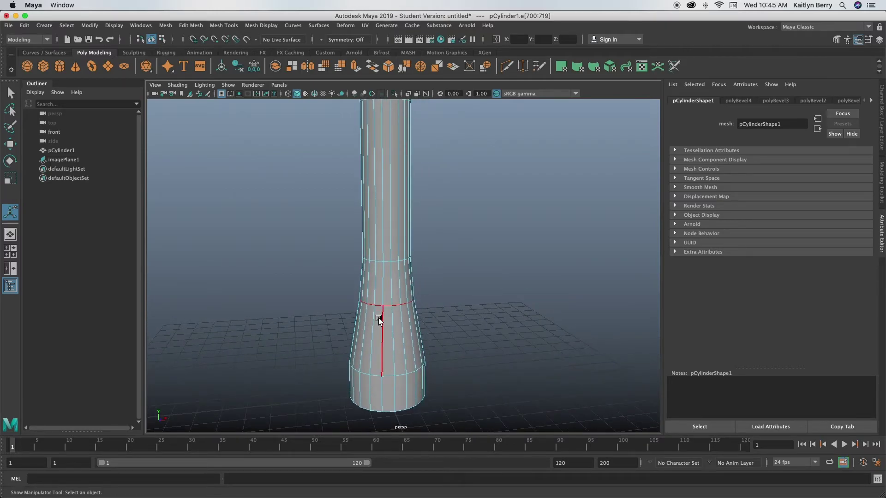
key("r")
left_click_drag(384, 228, 386, 215, "ctrl")
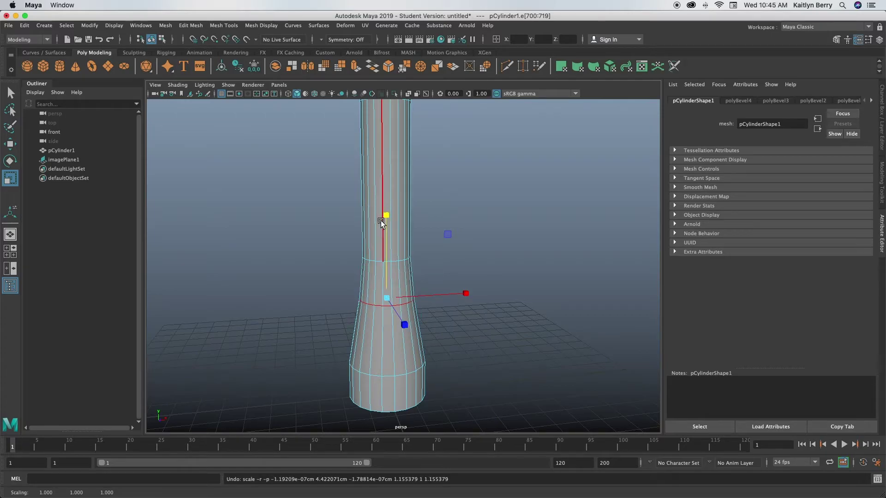
Step: Move the shaft's lowest edge loop down until it sits just above the rubber tip's upper edge
double_click(396, 259)
key("w")
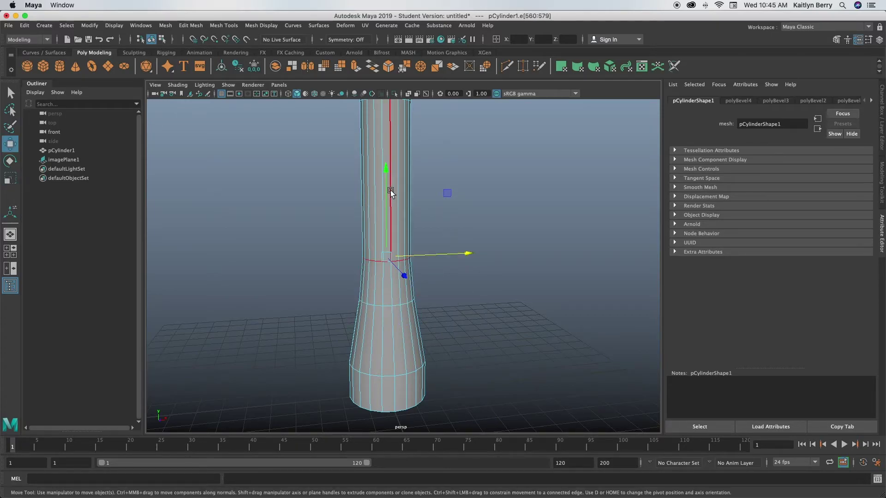
left_click_drag(386, 173, 395, 208)
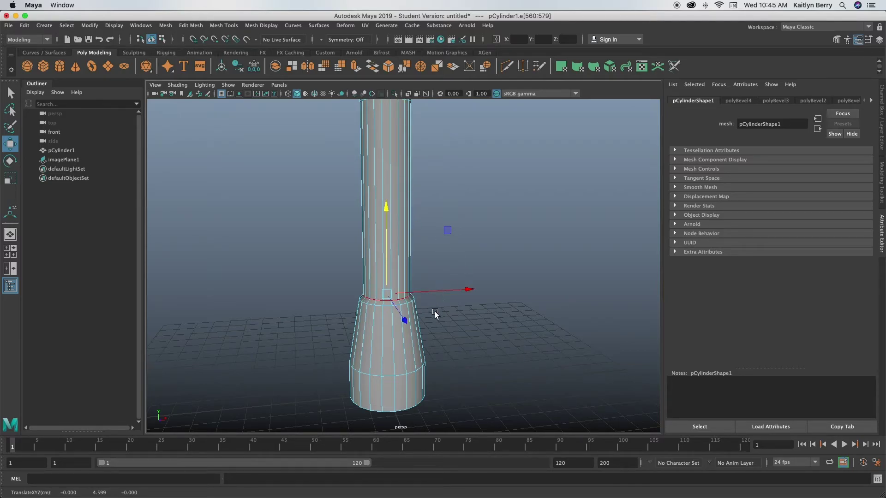
Step: Bevel the edge loop at the rubber tip's upper edge with 2 segments and a fraction of 0.34
double_click(404, 303)
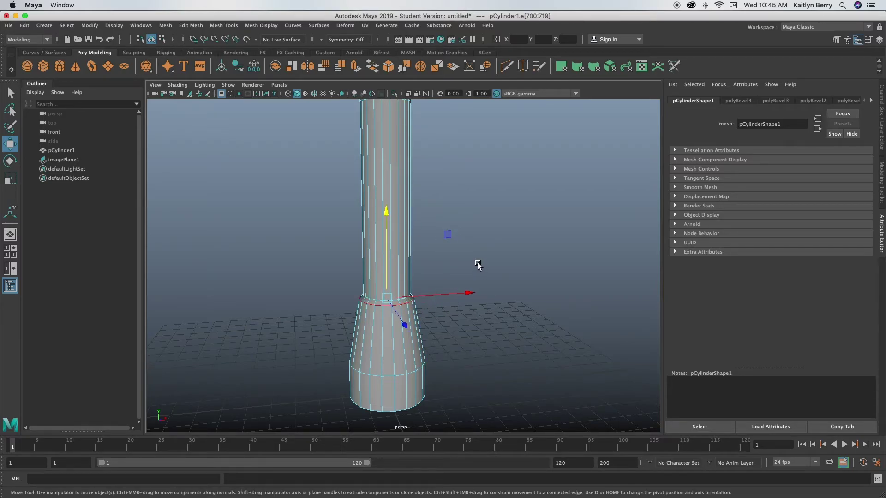
key("ctrl+b")
left_click(605, 125)
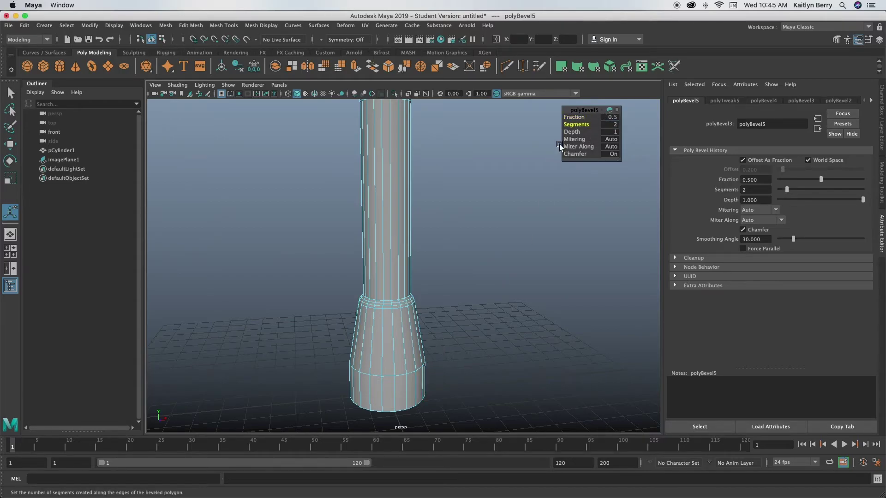
left_click_drag(568, 117, 588, 117)
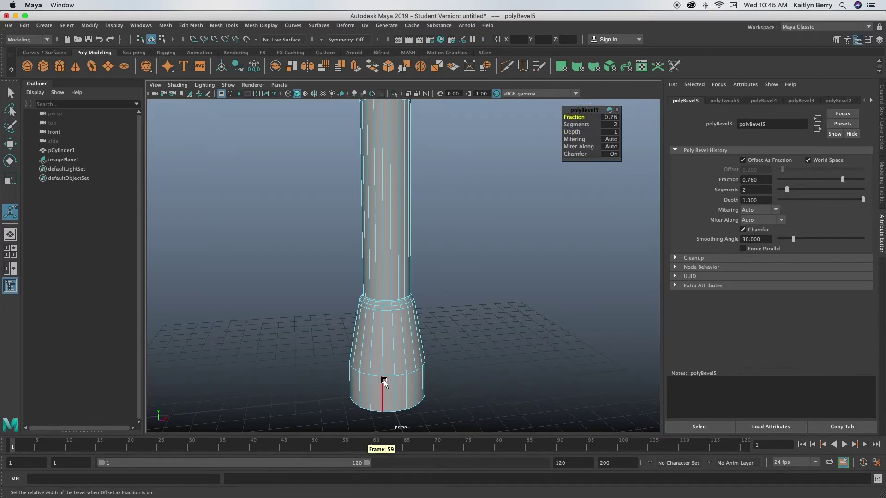
mouse_move(581, 118)
left_mouse_down()
mouse_move(541, 120)
mouse_move(563, 116)
left_mouse_up()
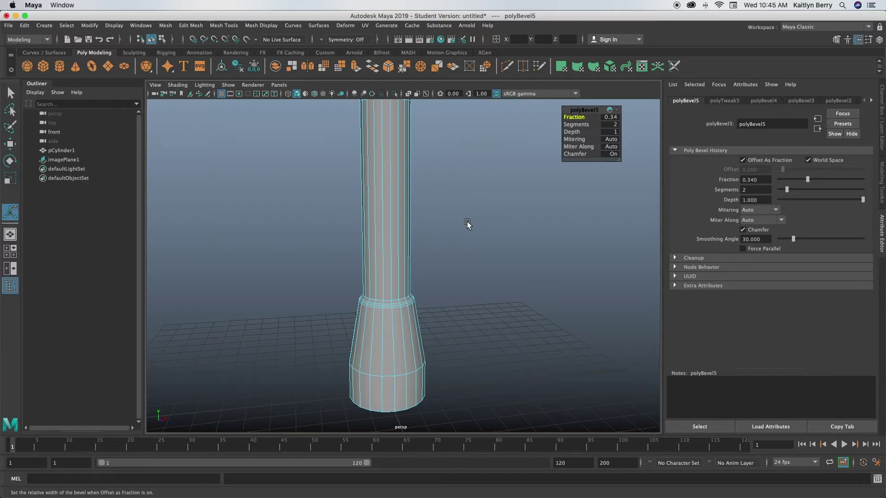
Step: Bevel the edge loop at the rubber tip's lower step with 2 segments
double_click(384, 376)
key("super+b")
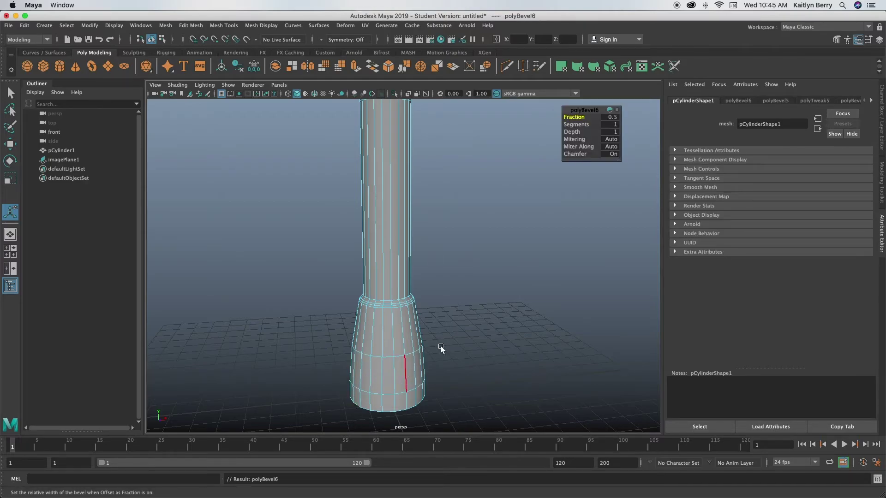
left_click(609, 125)
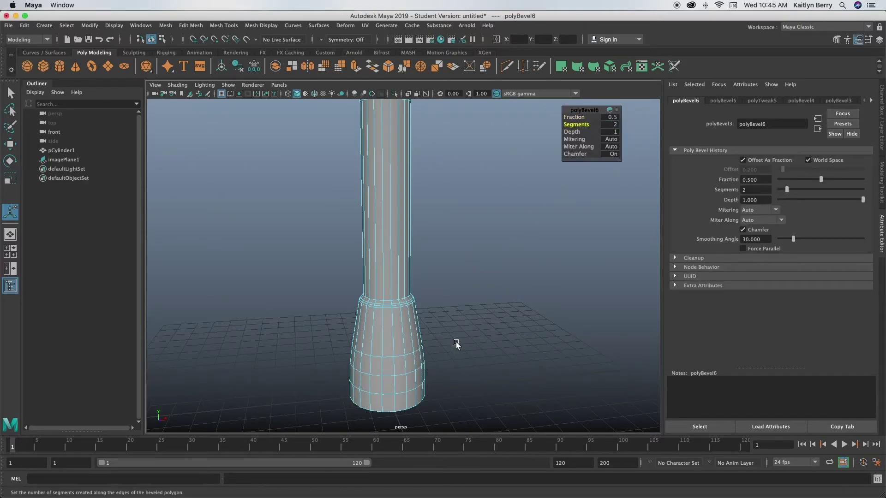
Step: Bevel the bottom edge loop of the rubber tip with 2 segments and clear the selection
double_click(411, 407)
key("ctrl+b")
left_click(610, 124)
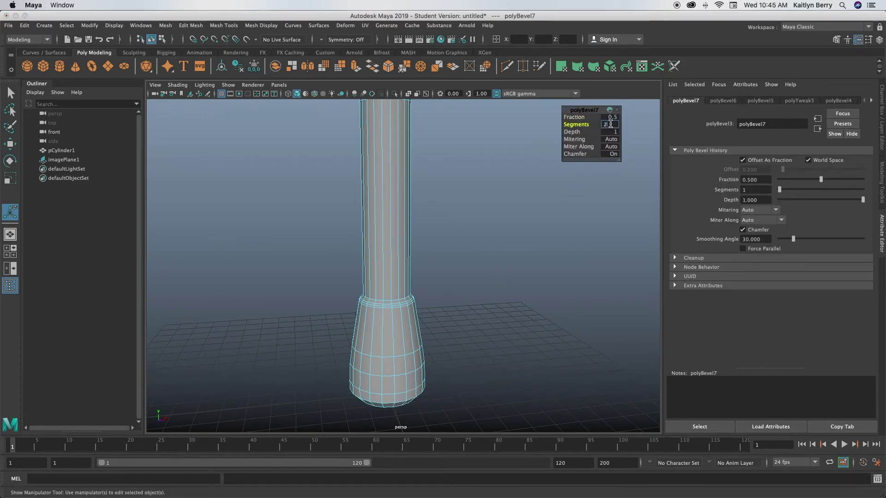
key("Return")
left_click(511, 316)
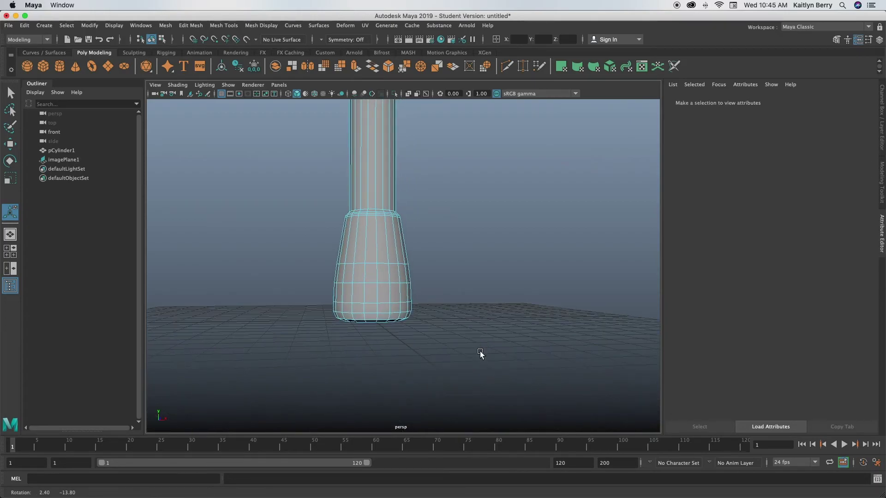